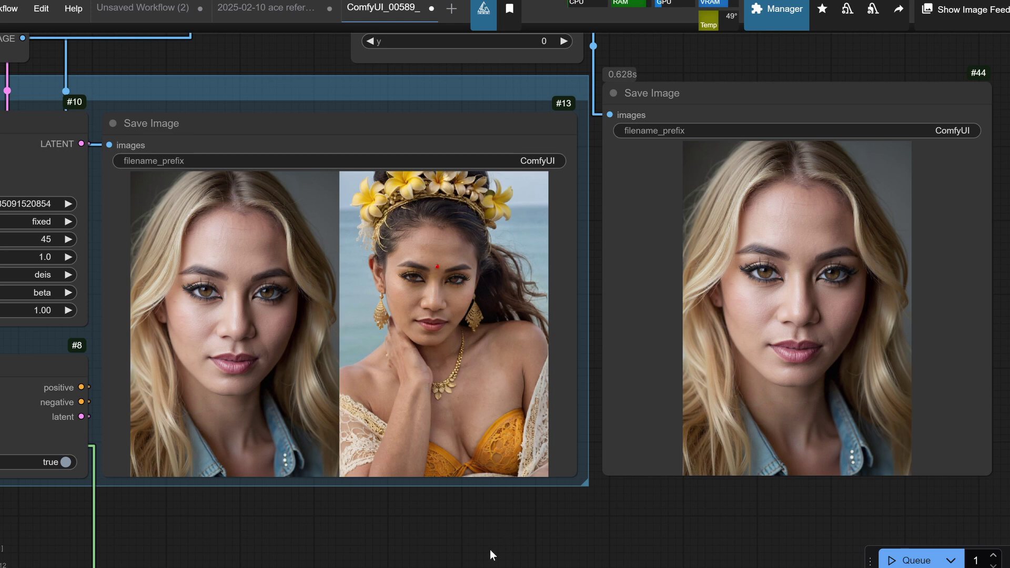
scroll(416, 544, up, 2)
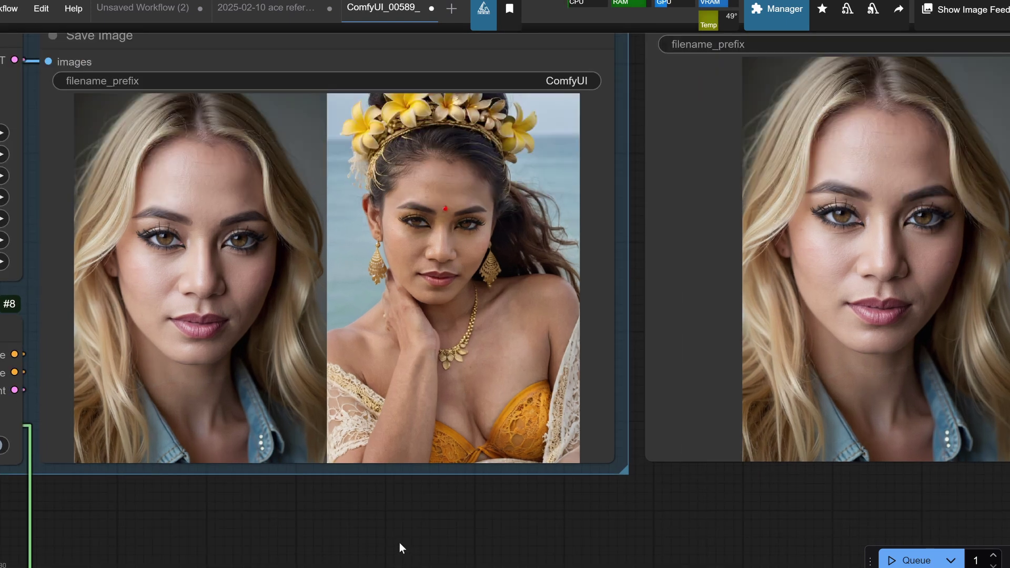
scroll(316, 525, up, 1)
Bring the Portrait-Consistency Generation gallery of restyled people into view
drag(248, 511, 343, 534)
scroll(332, 300, up, 1)
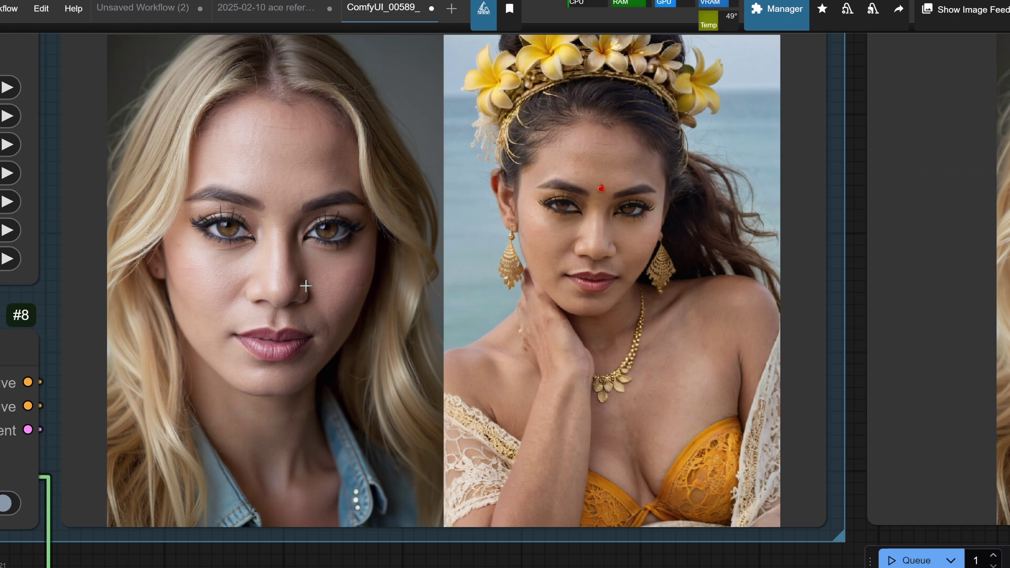
scroll(307, 285, up, 1)
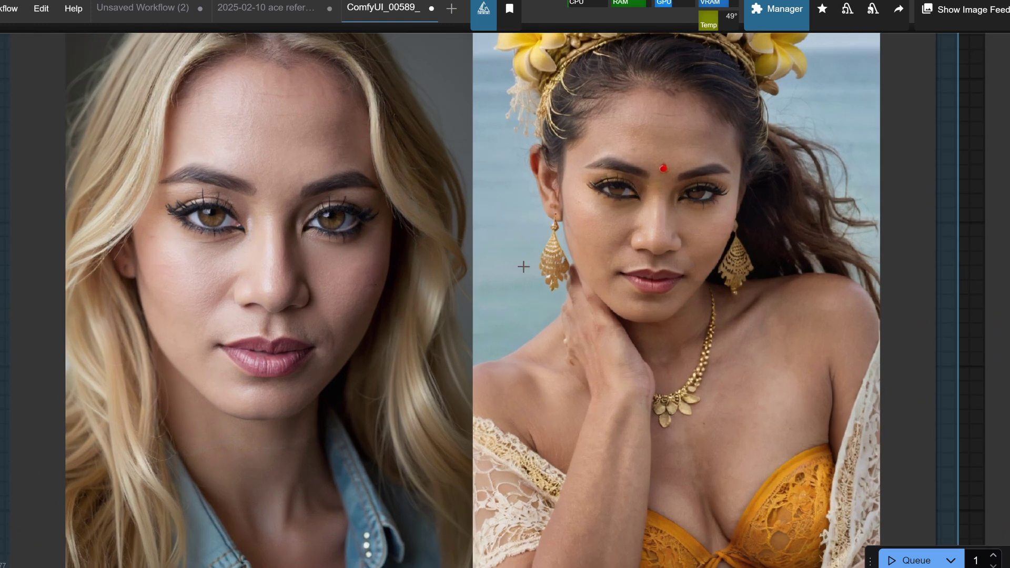
scroll(641, 206, down, 1)
scroll(641, 207, down, 1)
scroll(624, 221, down, 1)
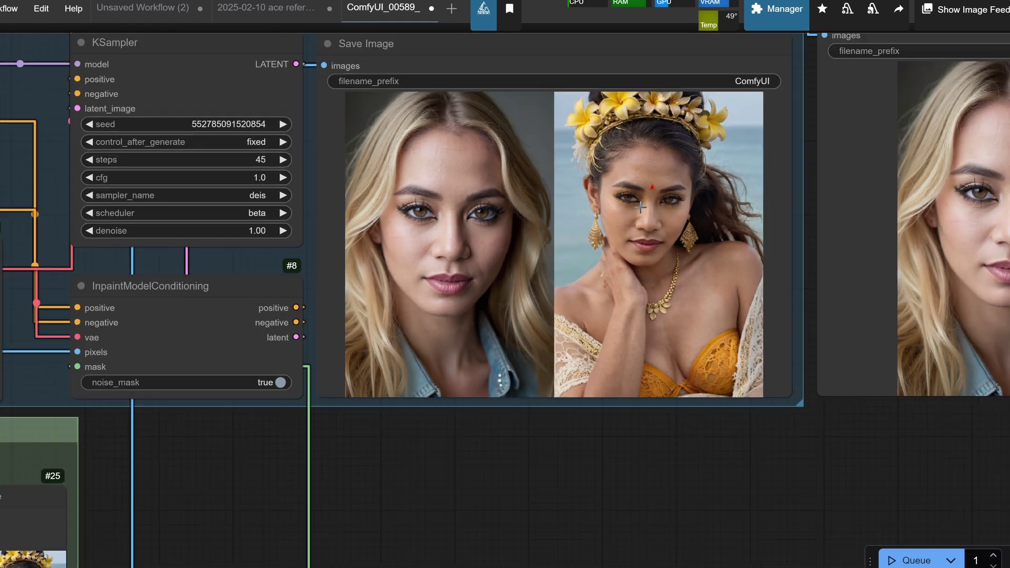
scroll(616, 237, down, 1)
drag(540, 453, 528, 494)
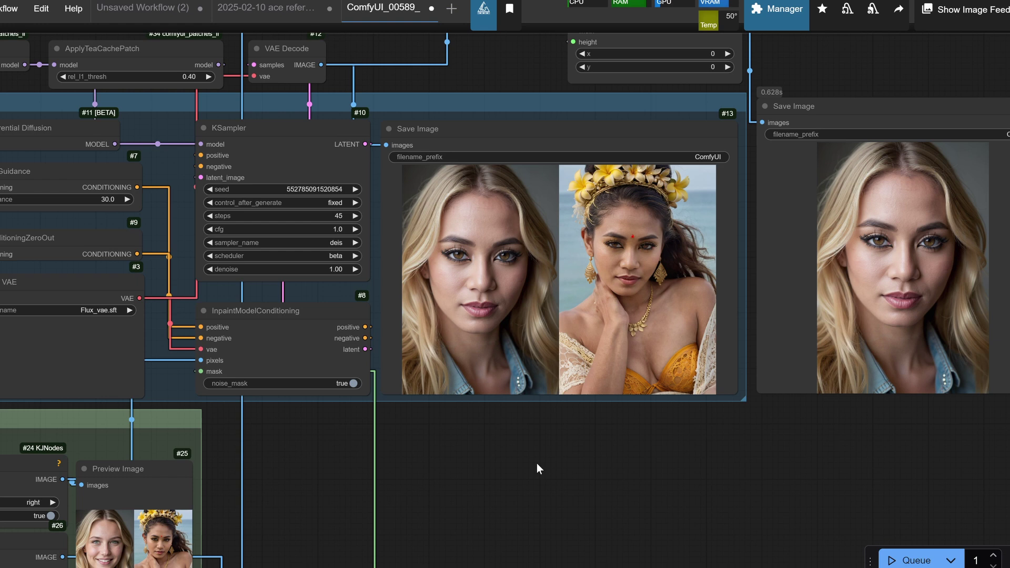
scroll(464, 474, down, 1)
scroll(463, 473, down, 1)
drag(464, 474, 773, 413)
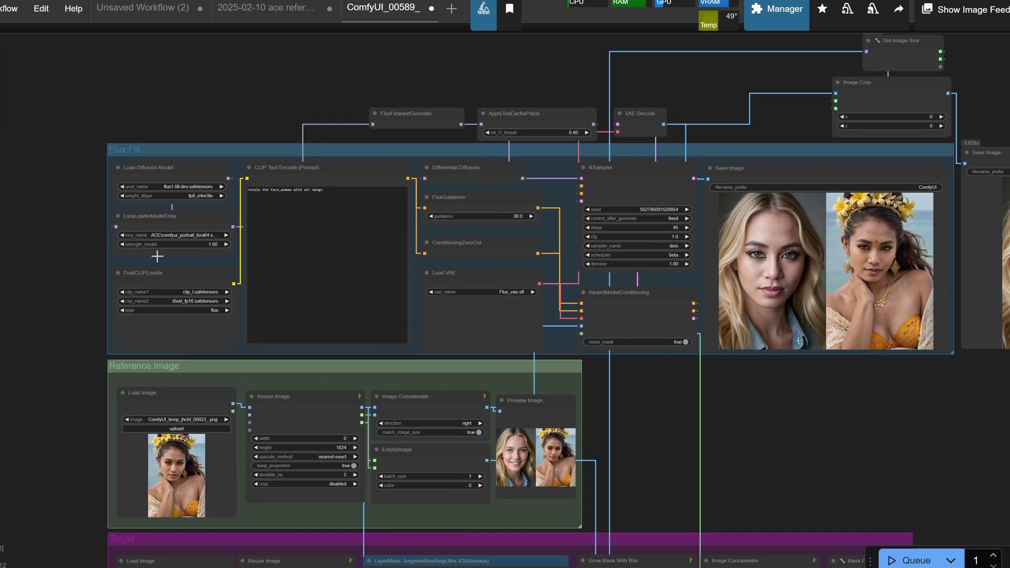
scroll(166, 278, down, 1)
mouse_move(677, 419)
mouse_down()
mouse_move(694, 354)
mouse_move(642, 282)
mouse_up()
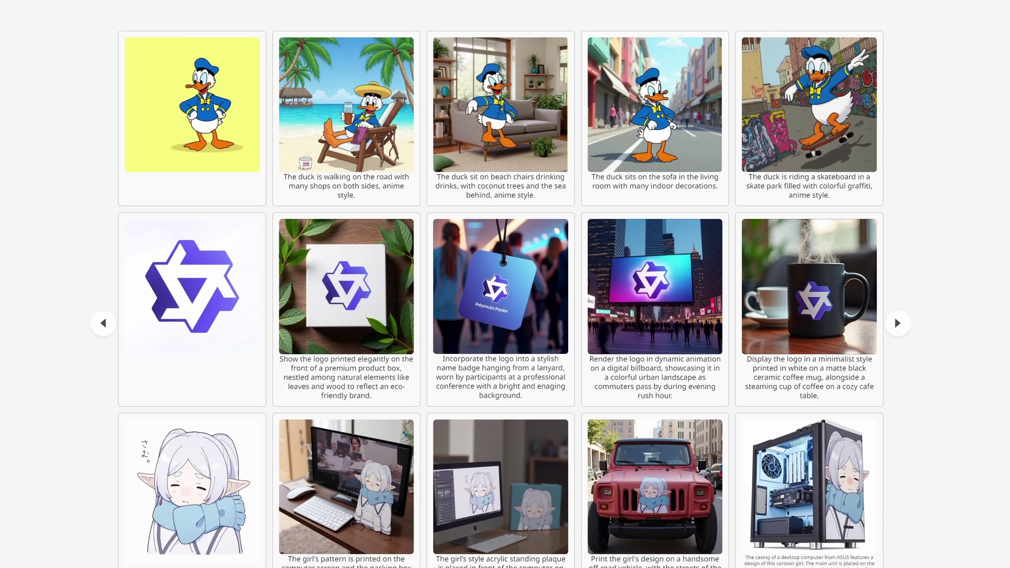
Page through two sets of portrait examples and then the flexible-instruction examples
click(895, 324)
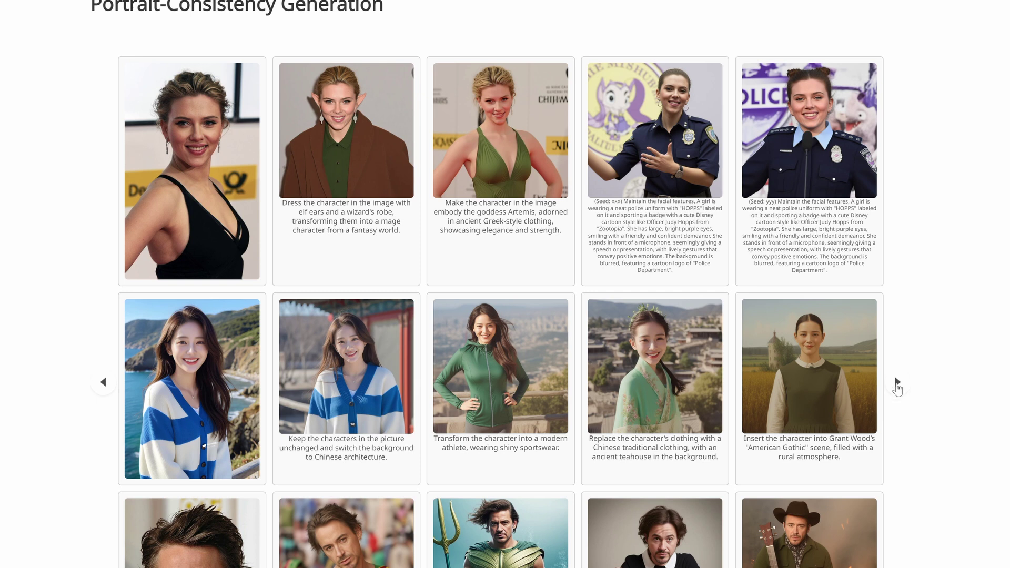
click(896, 384)
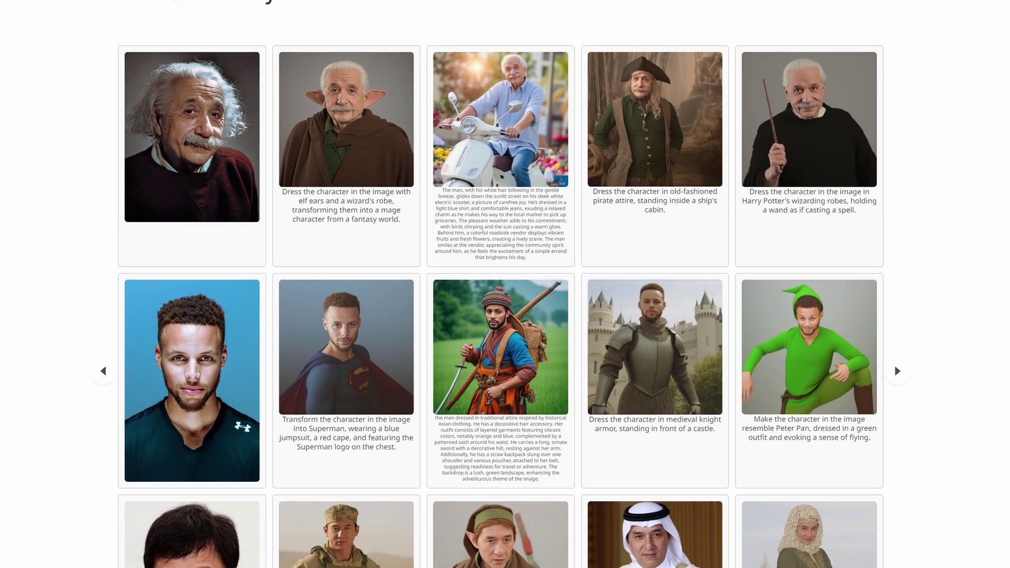
scroll(505, 284, down, 5)
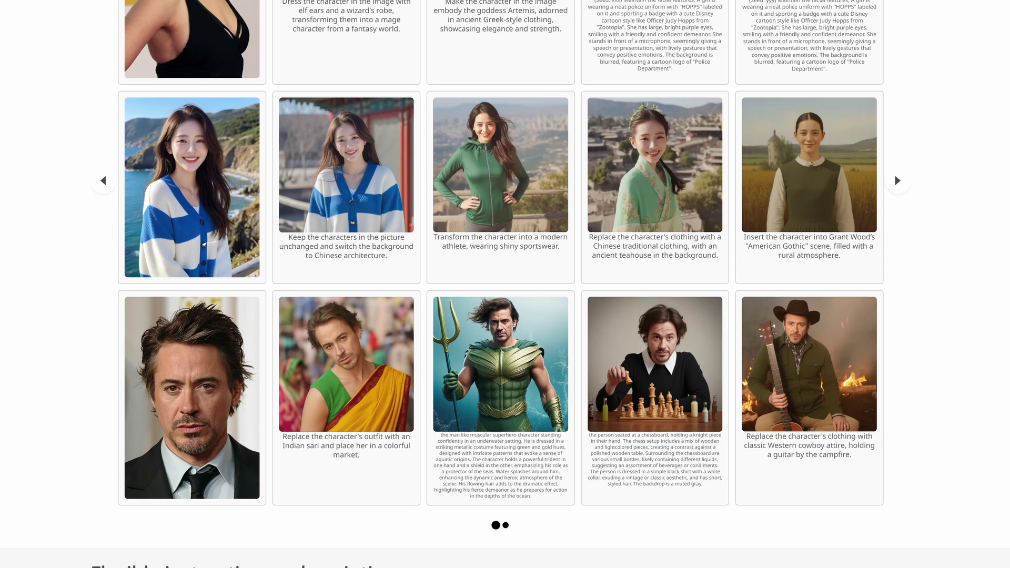
scroll(506, 284, down, 3)
scroll(505, 285, up, 2)
scroll(204, 194, down, 3)
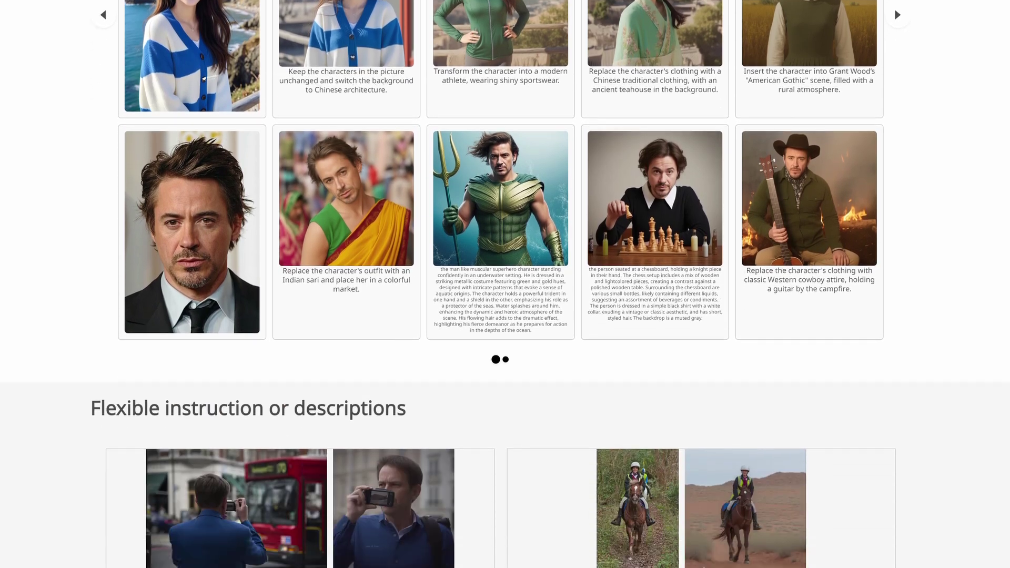
scroll(204, 195, down, 3)
scroll(203, 195, down, 3)
scroll(204, 195, down, 1)
scroll(505, 284, down, 2)
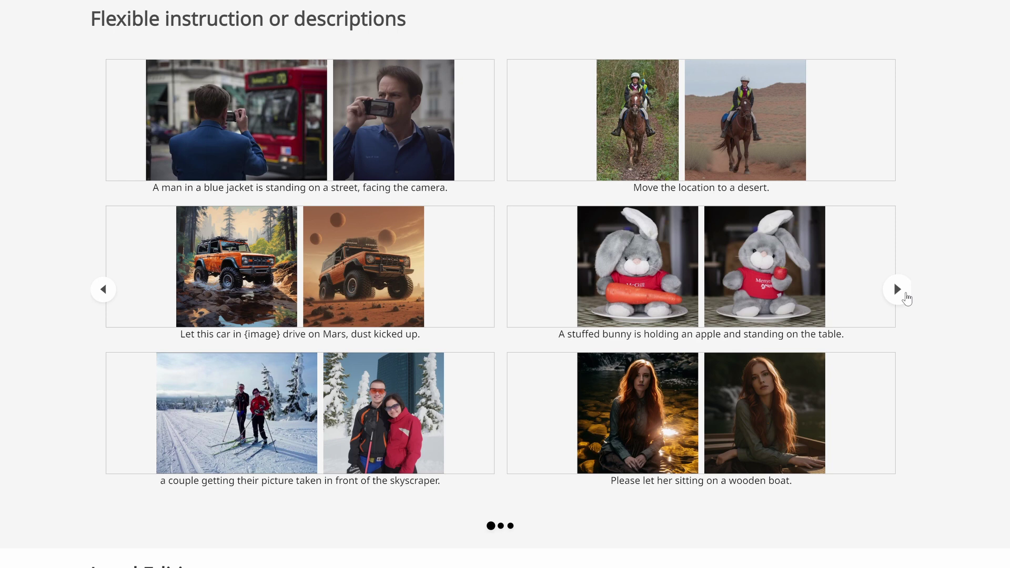
click(901, 291)
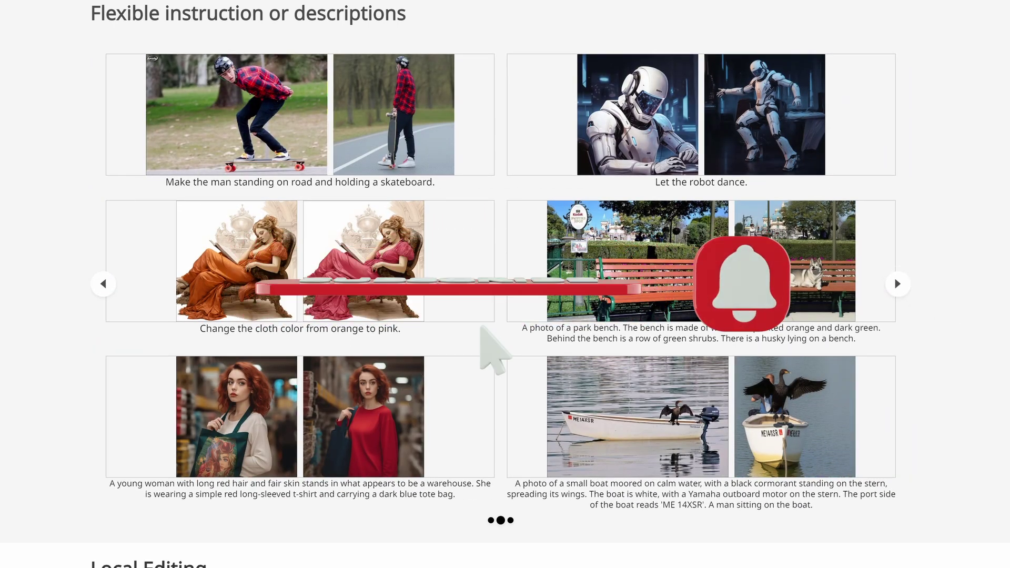
scroll(505, 285, down, 5)
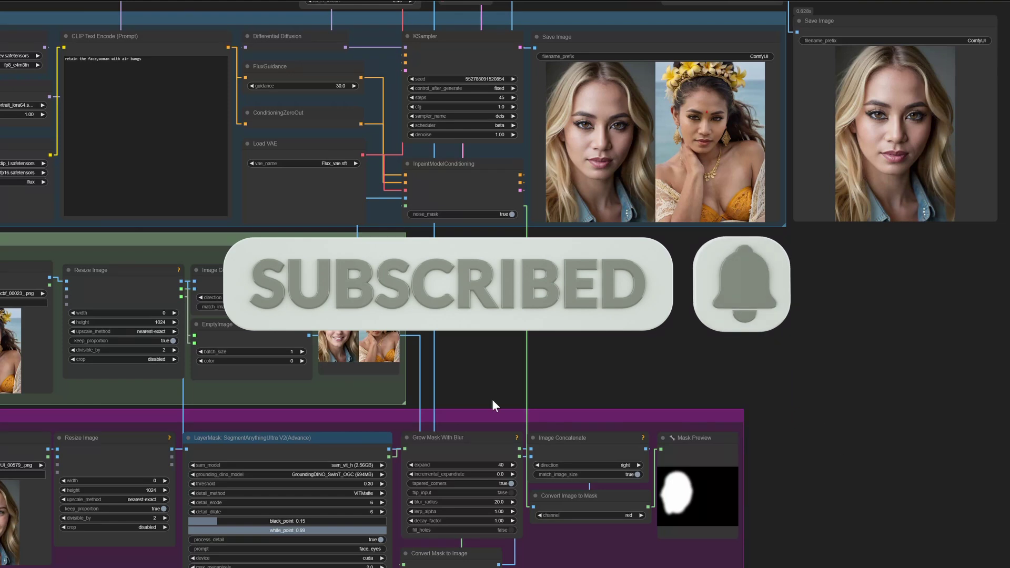
Pan across the canvas to inspect the Reference Image, Target and Flux Fill groups
drag(488, 341, 637, 337)
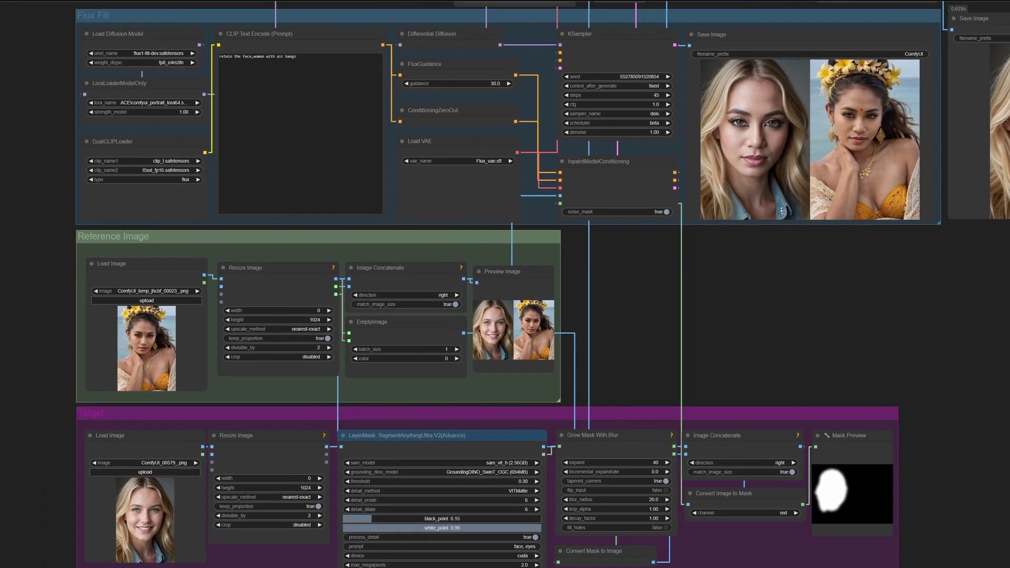
scroll(39, 387, up, 3)
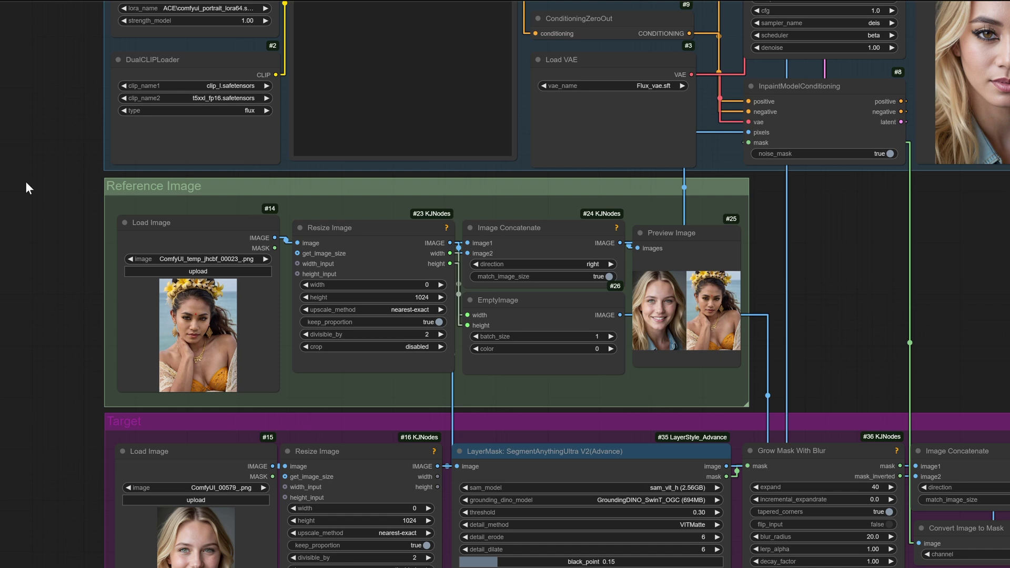
drag(28, 185, 34, 353)
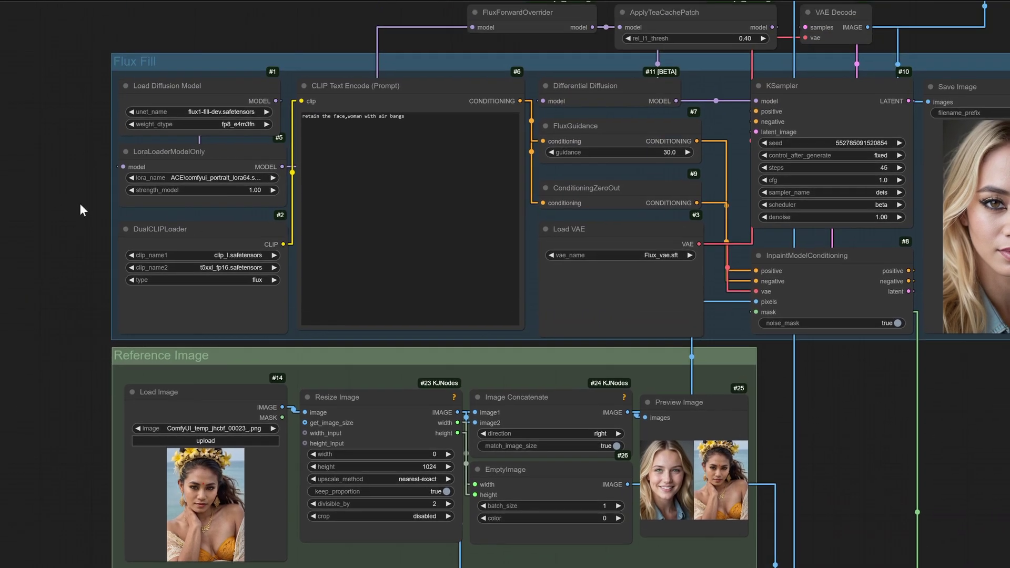
scroll(79, 204, down, 4)
drag(36, 230, 56, 190)
scroll(114, 74, up, 2)
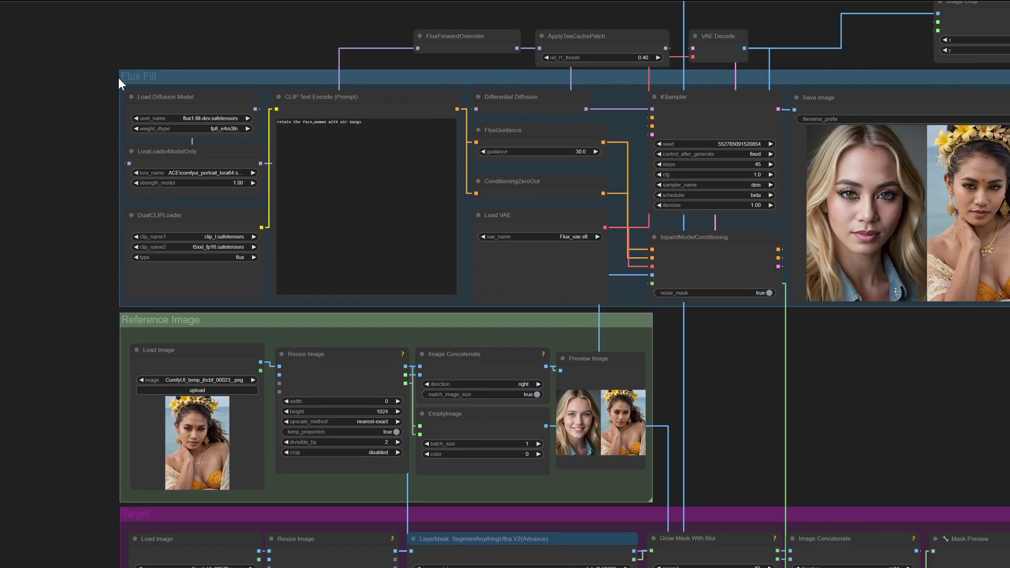
drag(73, 370, 196, 264)
scroll(244, 454, up, 3)
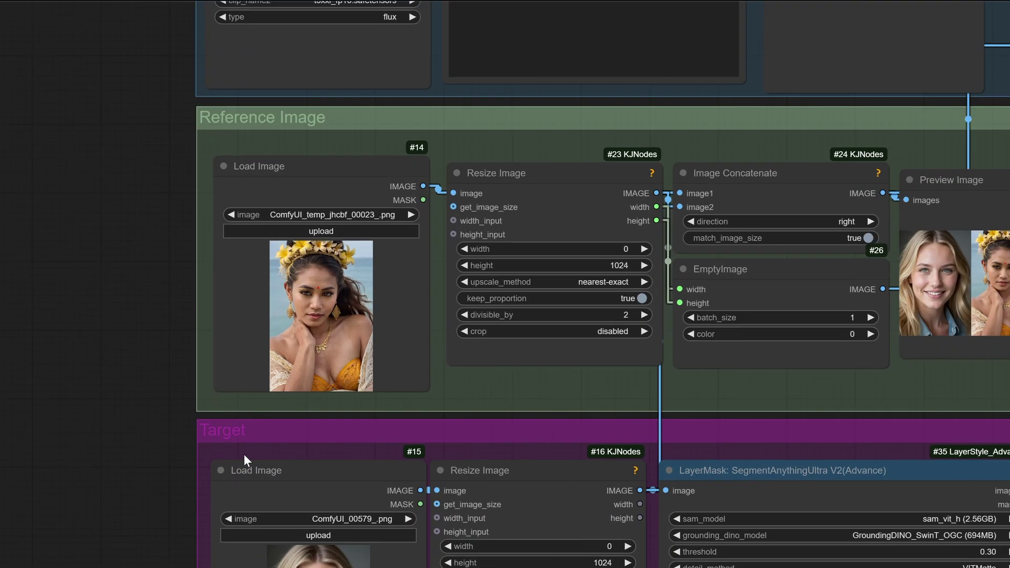
scroll(219, 427, up, 3)
scroll(219, 426, down, 4)
scroll(220, 427, down, 1)
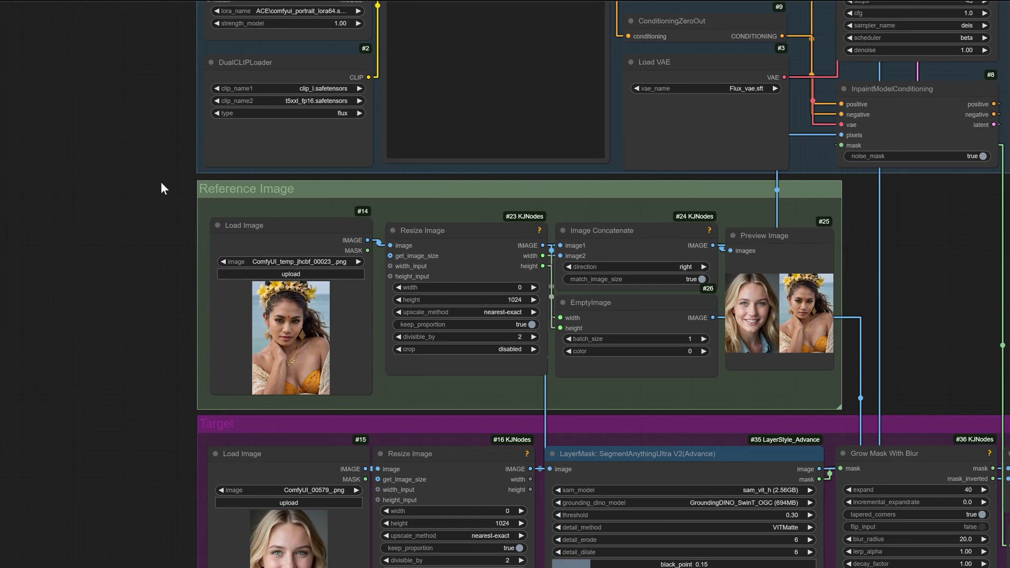
drag(128, 161, 55, 226)
scroll(59, 227, down, 2)
scroll(59, 224, down, 1)
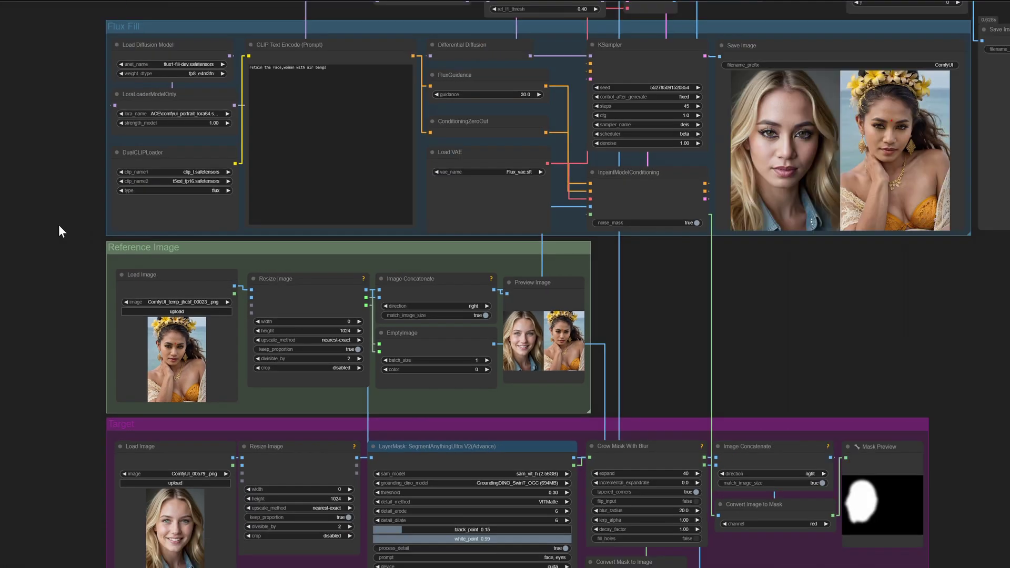
scroll(34, 387, up, 8)
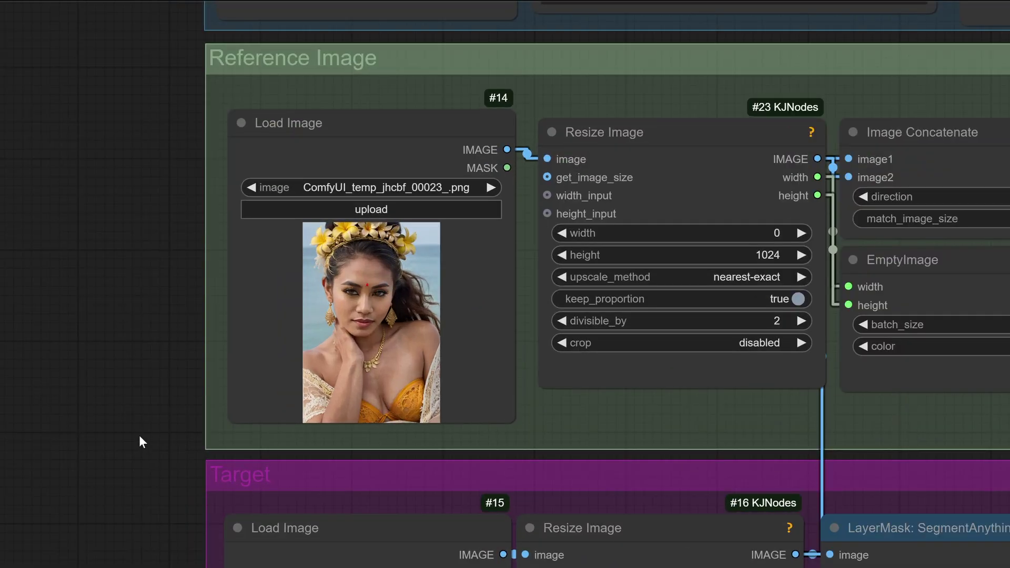
drag(136, 460, 0, 451)
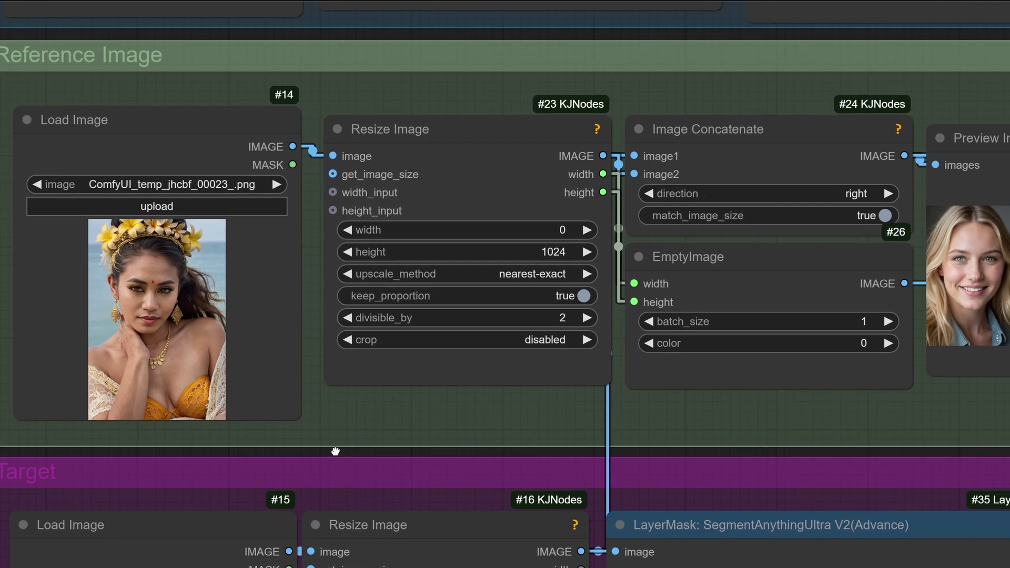
drag(370, 447, 320, 428)
scroll(167, 420, down, 5)
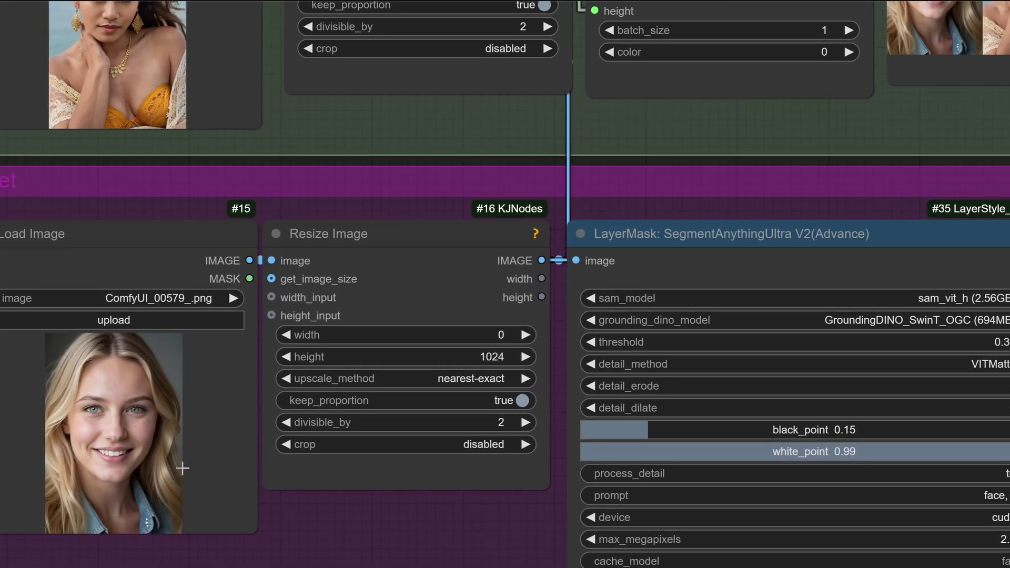
scroll(182, 468, down, 8)
scroll(786, 192, up, 3)
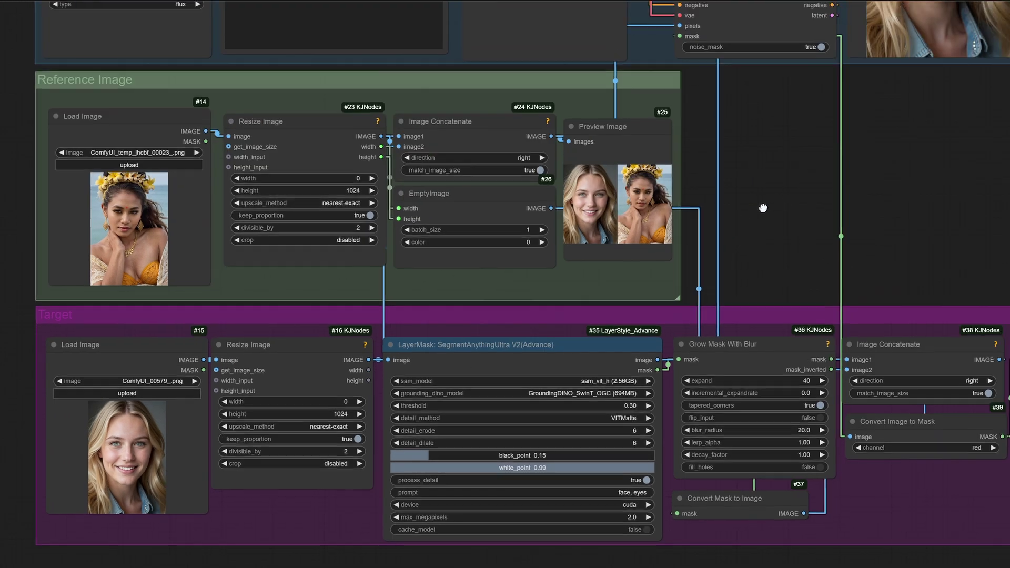
drag(763, 208, 698, 218)
Queue the workflow at the front and look over the sampler and saved output images
key(ctrl+shift+Return)
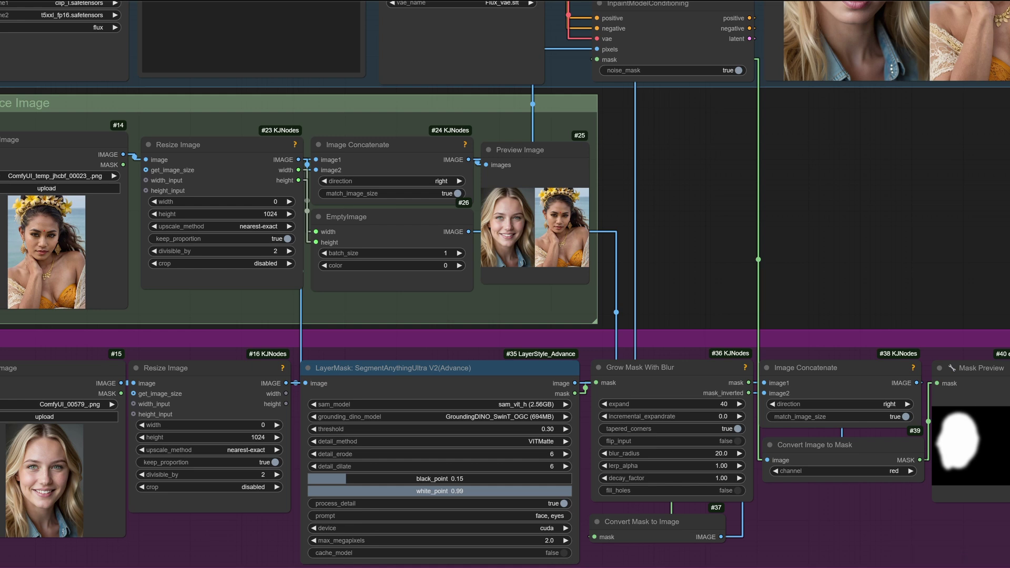
drag(972, 213, 570, 527)
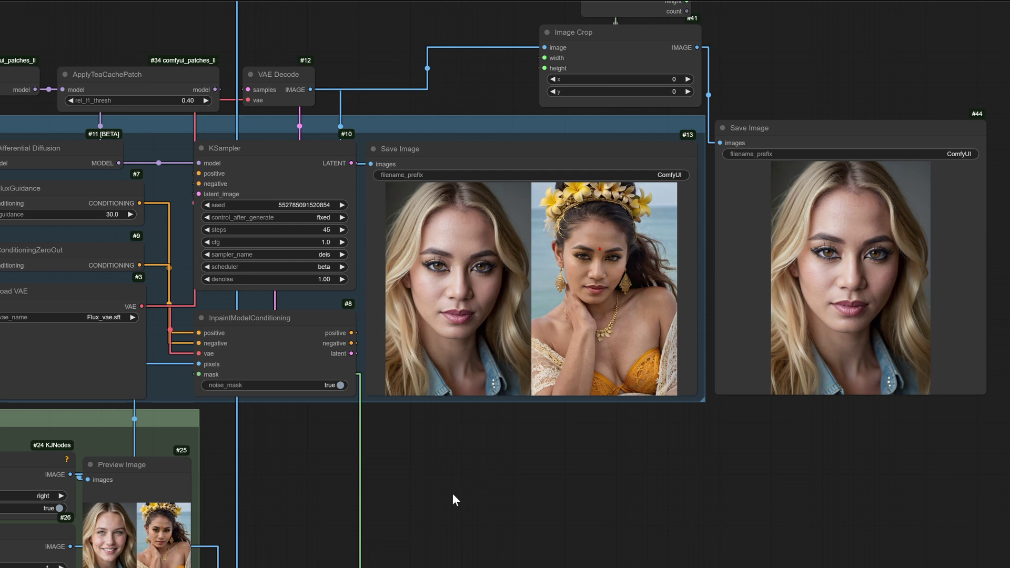
mouse_move(411, 509)
mouse_down()
mouse_move(613, 271)
mouse_move(749, 200)
mouse_move(802, 192)
mouse_up()
click(196, 359)
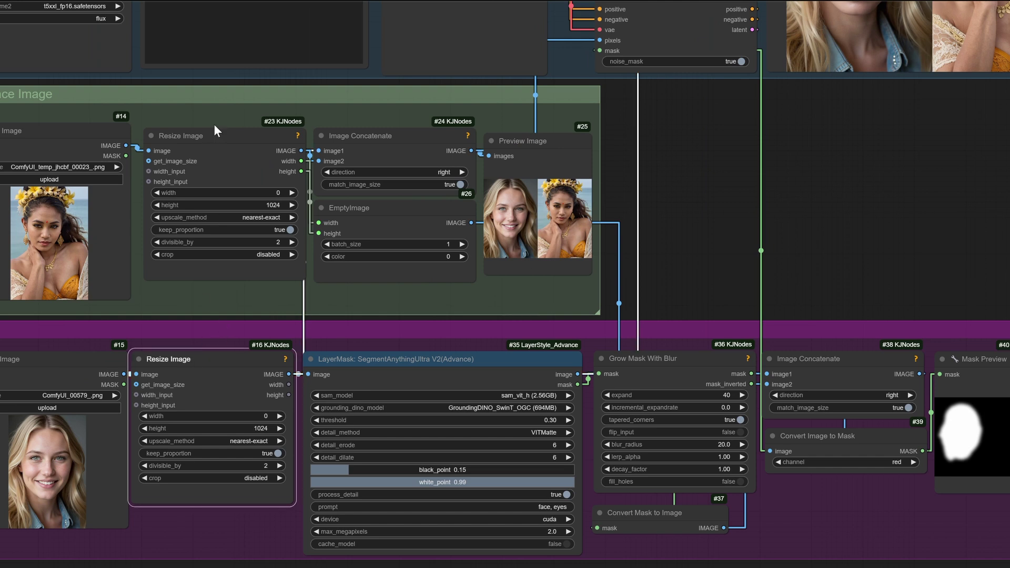
scroll(257, 416, up, 3)
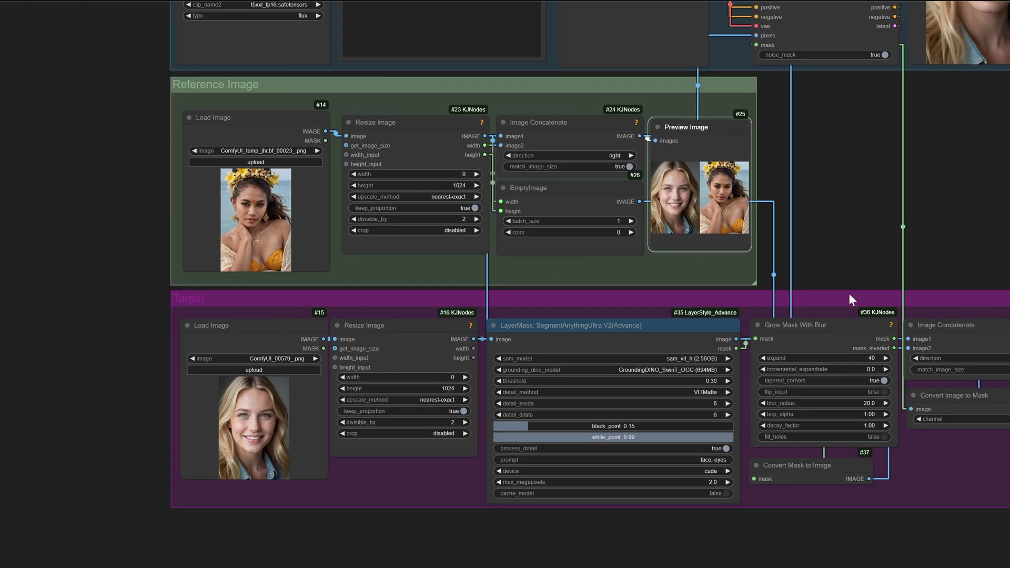
drag(985, 225, 626, 223)
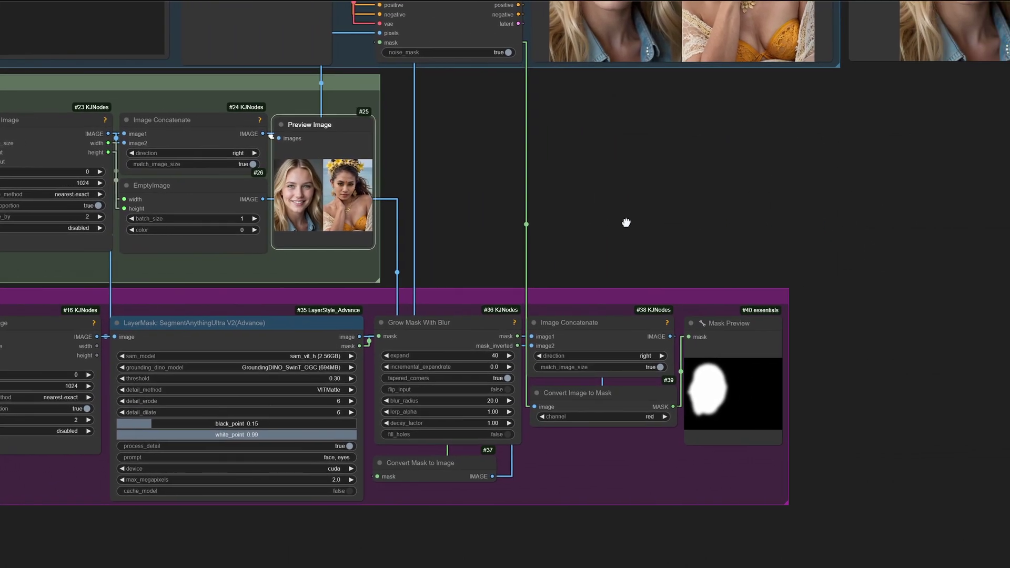
click(756, 322)
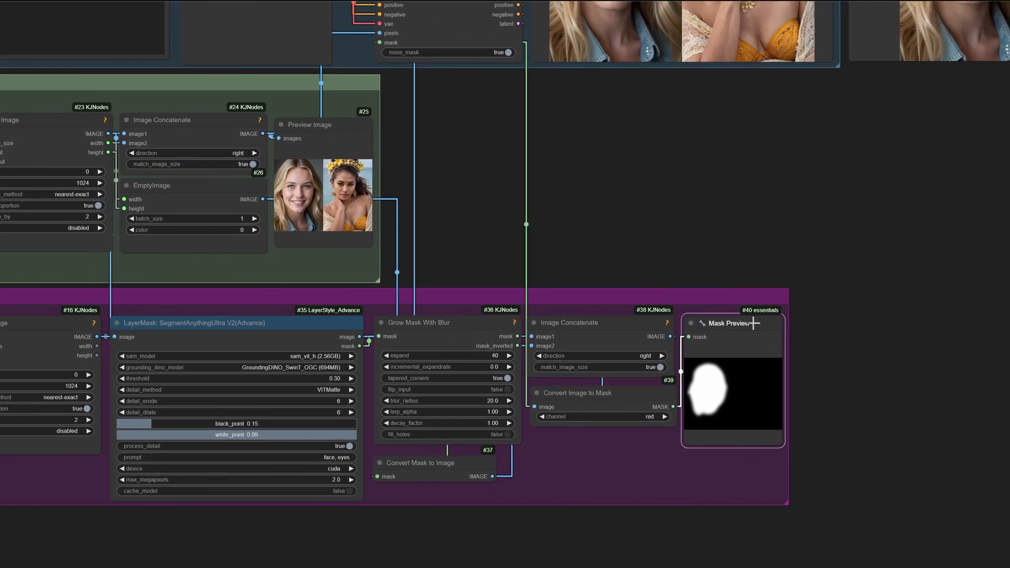
right_click(718, 387)
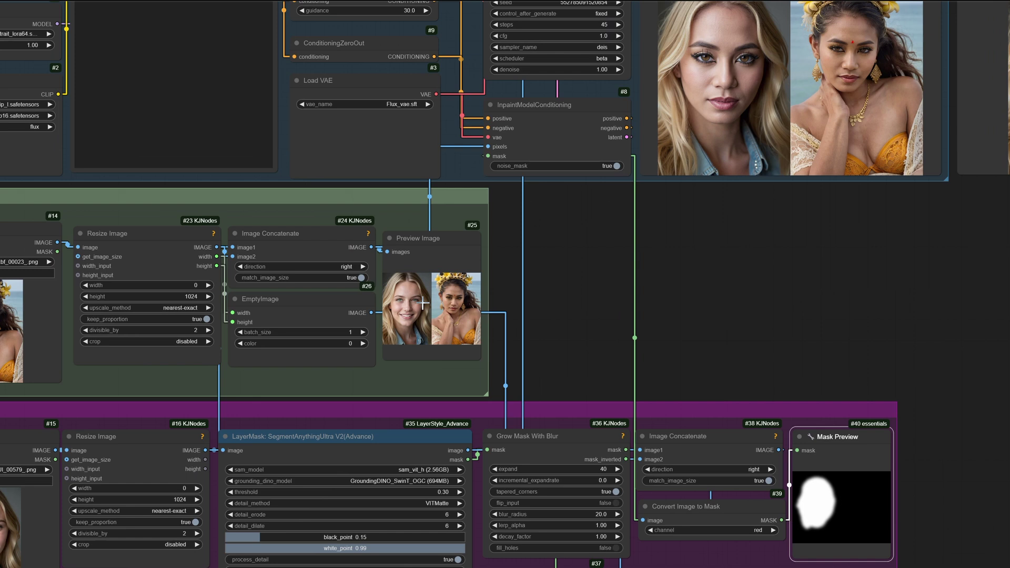
click(418, 296)
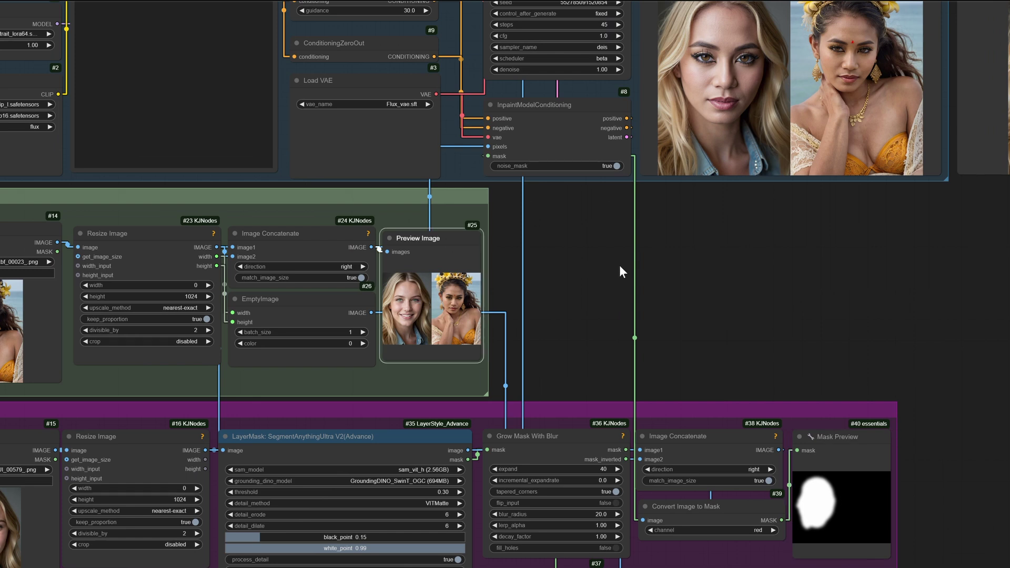
drag(726, 246, 839, 421)
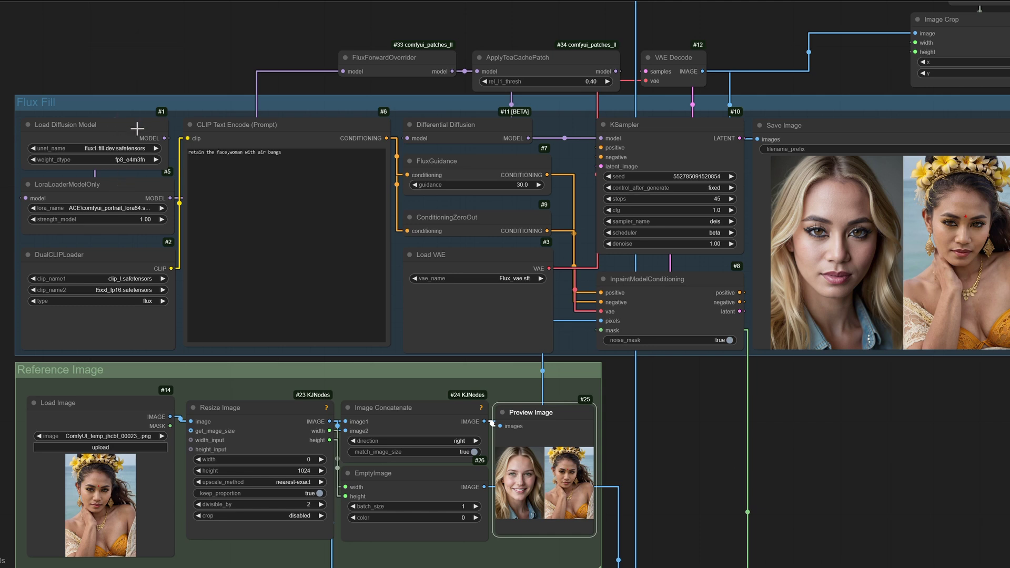
scroll(78, 130, up, 2)
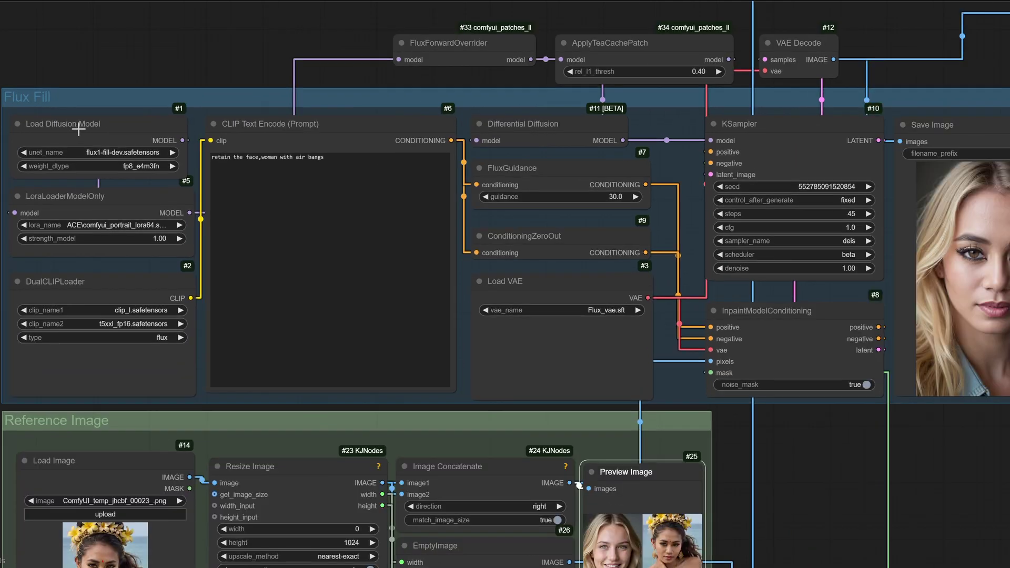
drag(771, 434, 754, 415)
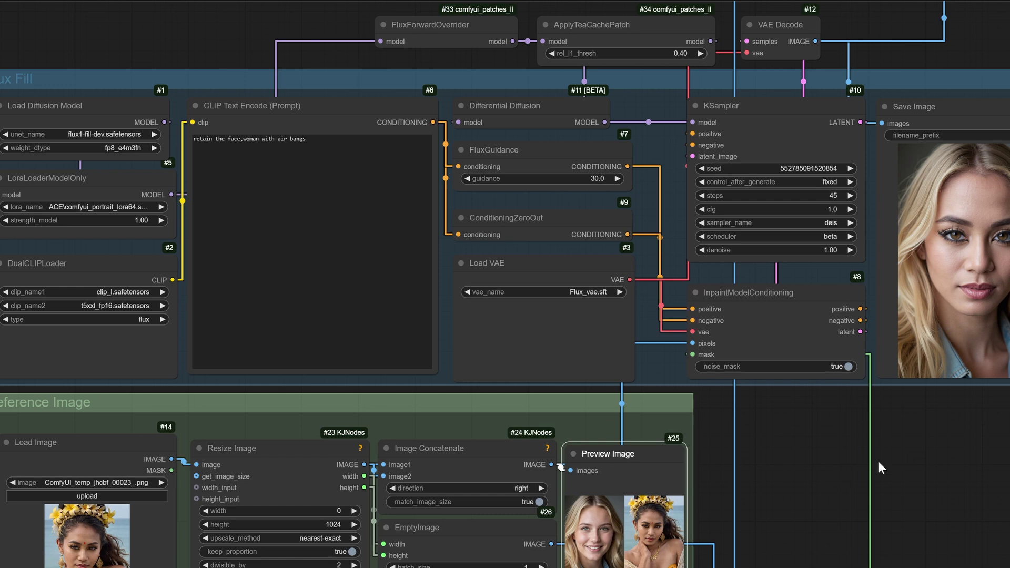
drag(884, 456, 757, 463)
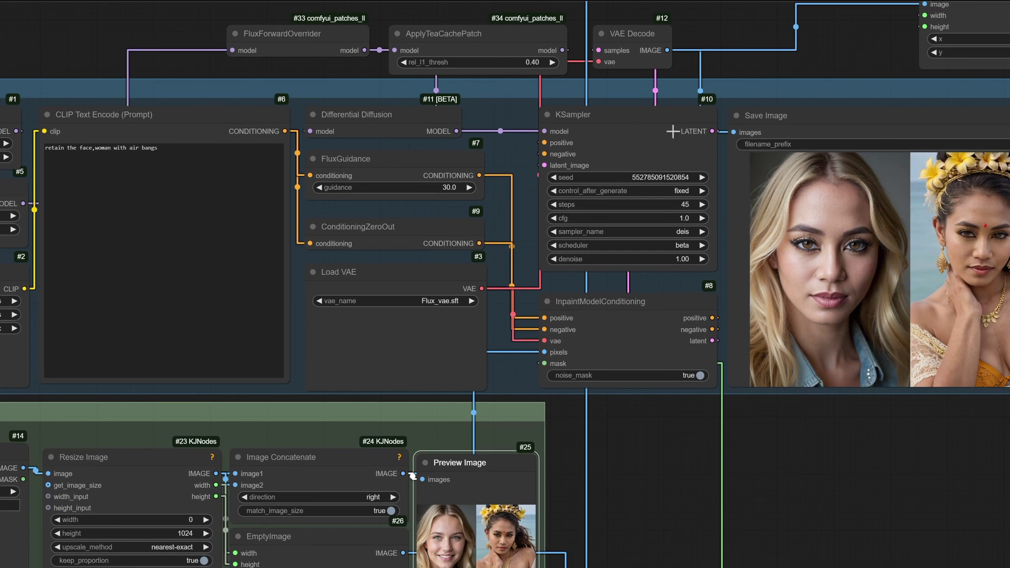
drag(917, 442, 744, 453)
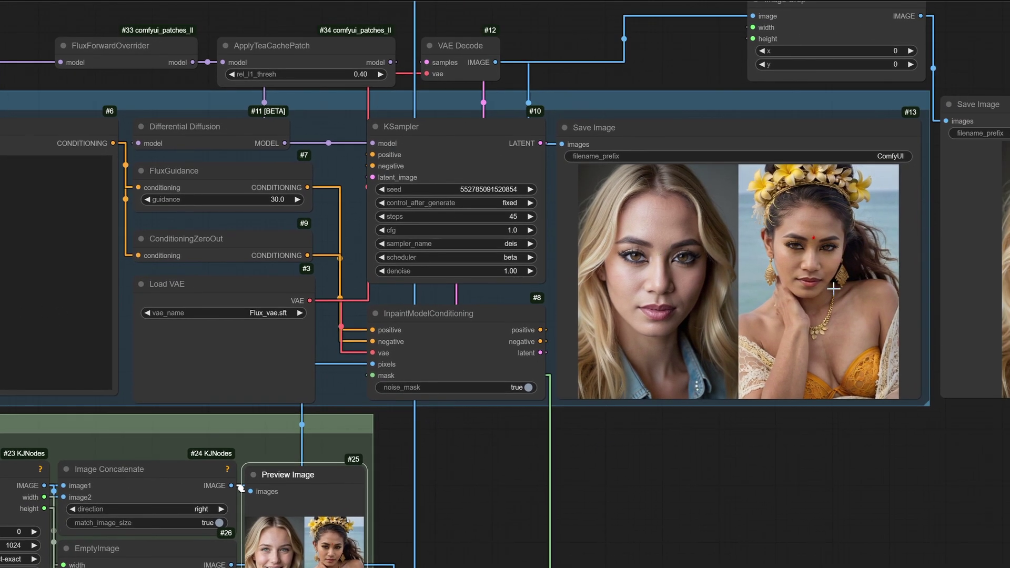
scroll(833, 289, up, 5)
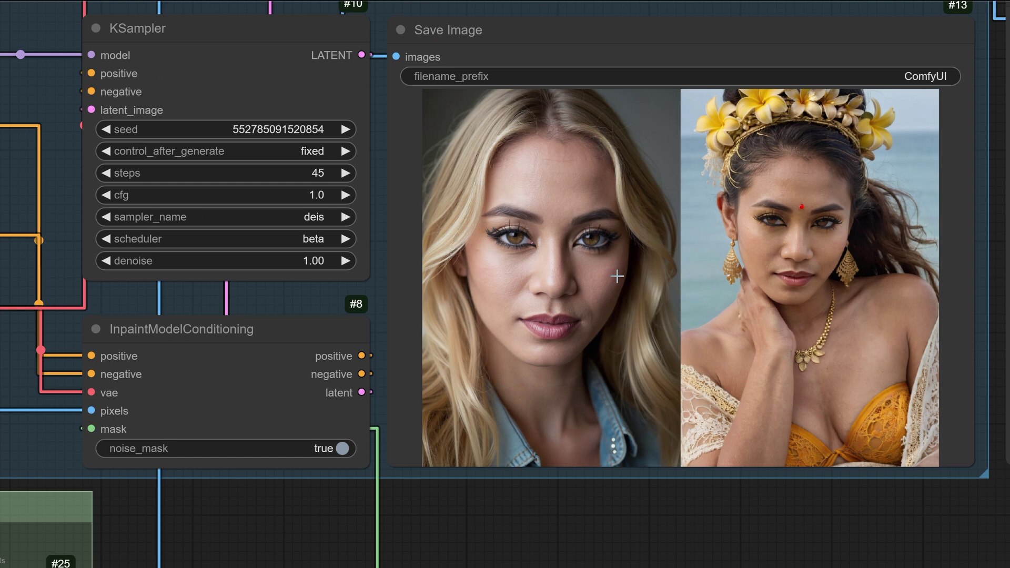
click(347, 129)
scroll(576, 484, down, 3)
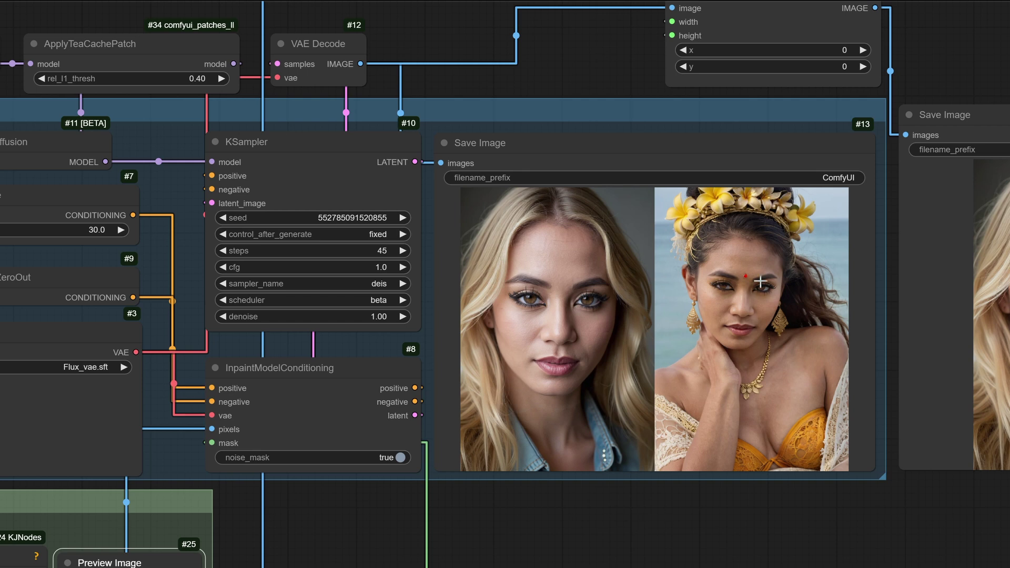
scroll(700, 438, down, 1)
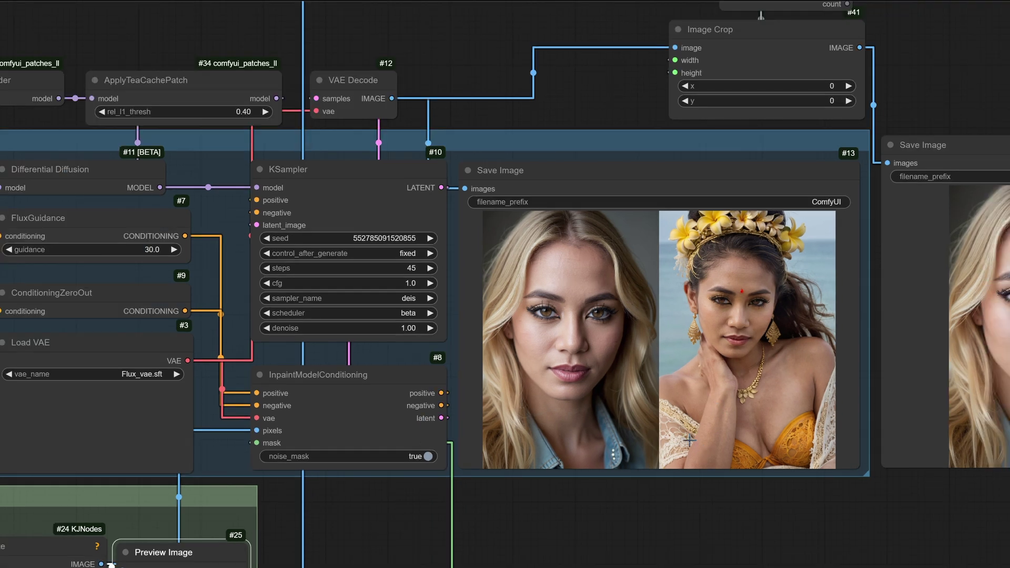
scroll(647, 447, down, 3)
drag(654, 508, 574, 468)
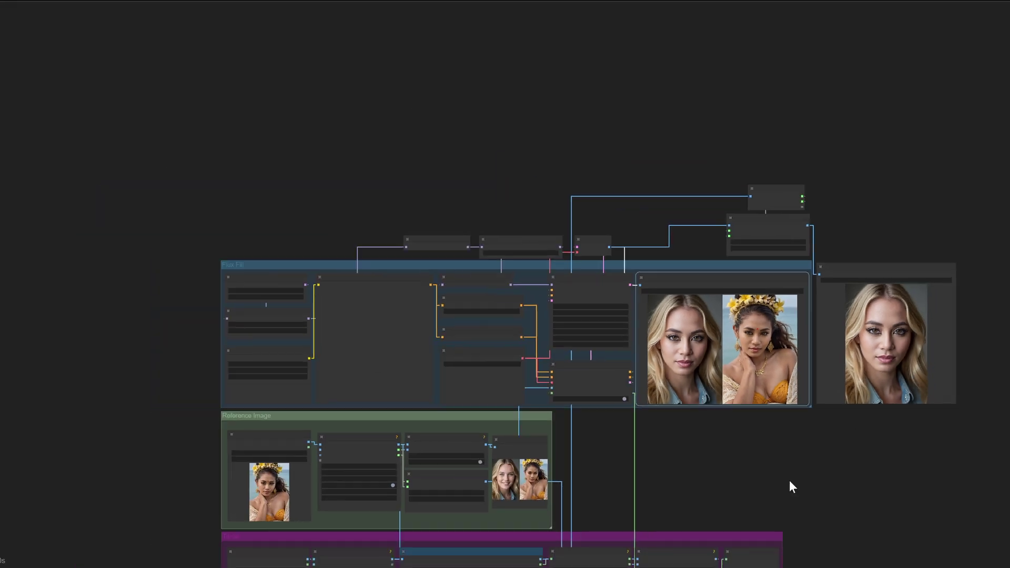
drag(789, 484, 817, 354)
scroll(507, 413, up, 2)
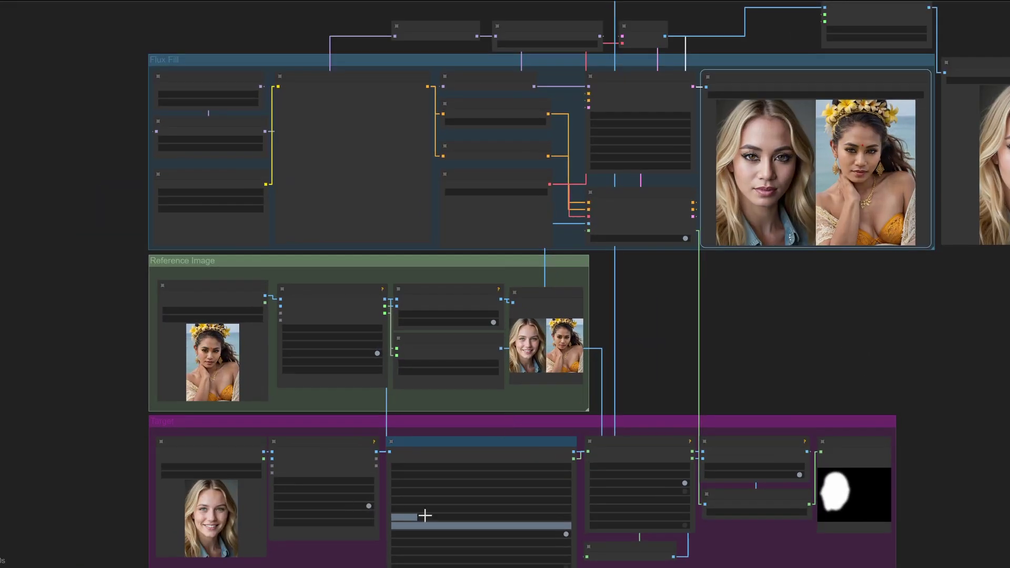
scroll(89, 500, up, 3)
drag(107, 484, 93, 369)
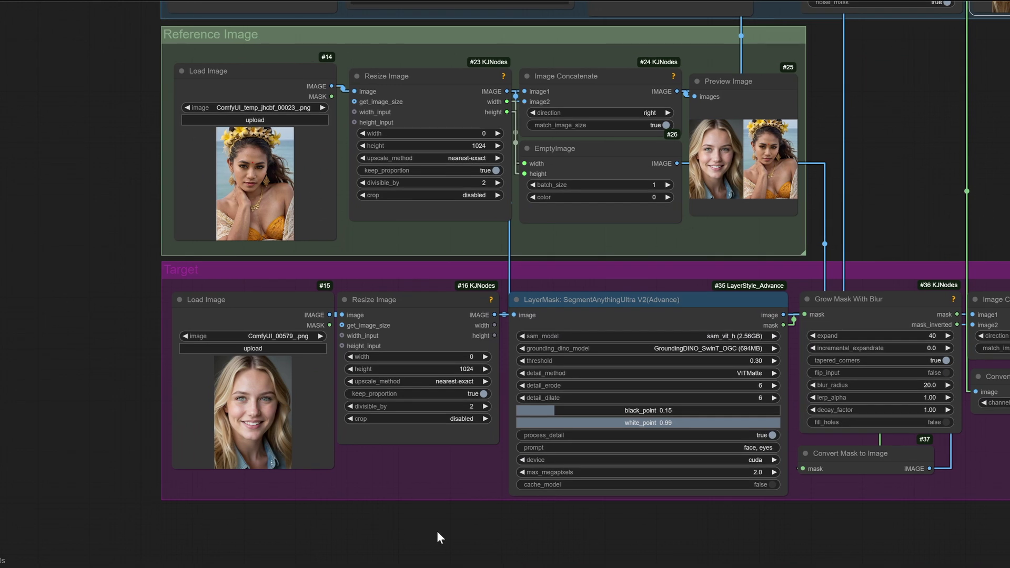
click(655, 296)
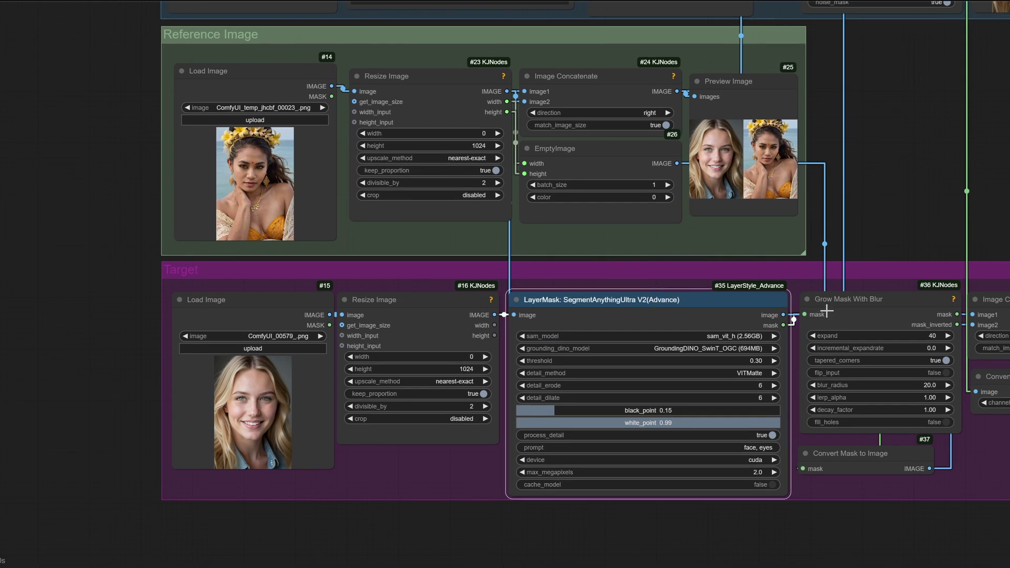
click(880, 301)
scroll(670, 397, up, 2)
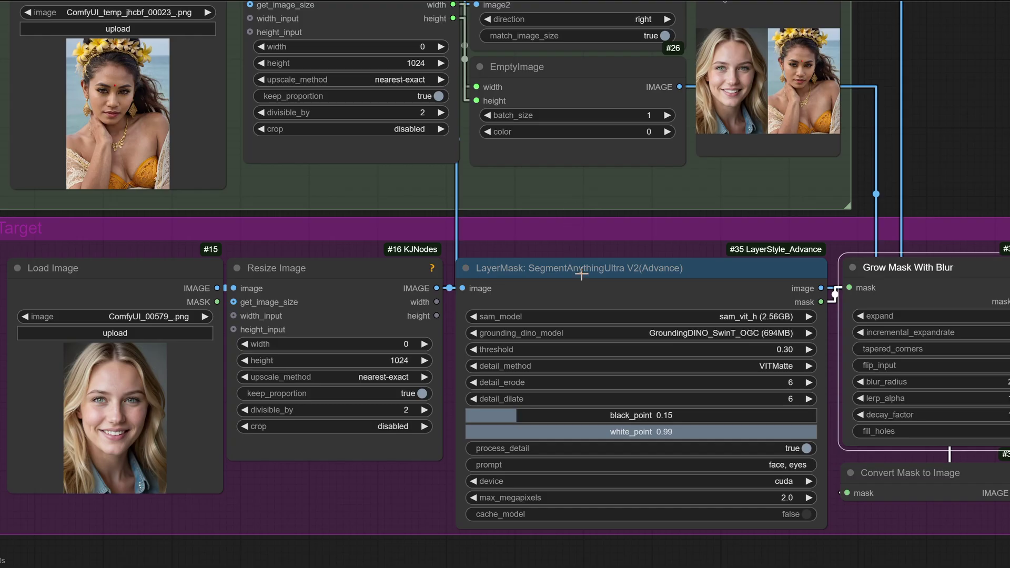
click(582, 277)
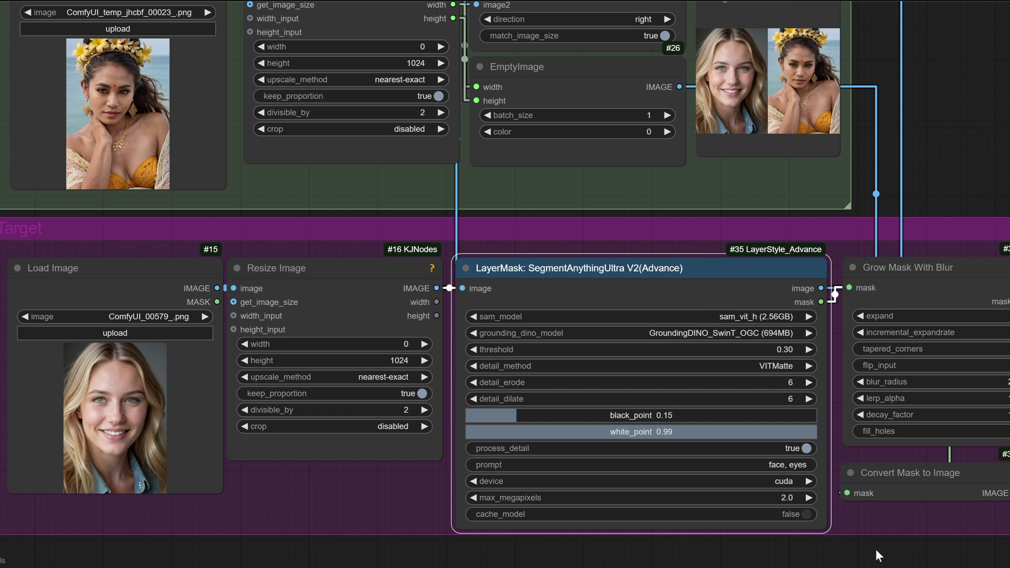
scroll(887, 565, right, 1)
scroll(836, 565, down, 5)
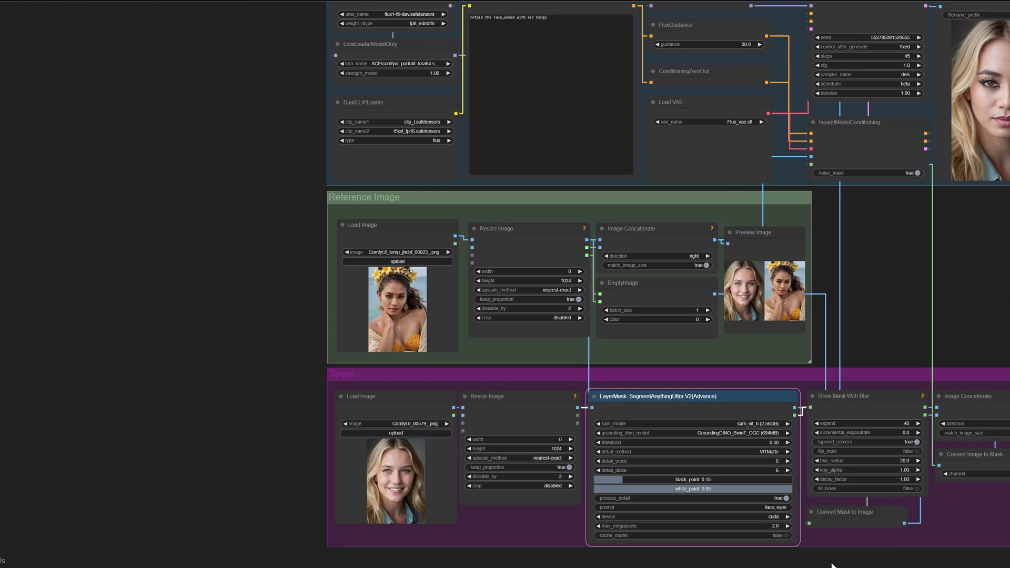
scroll(760, 565, right, 2)
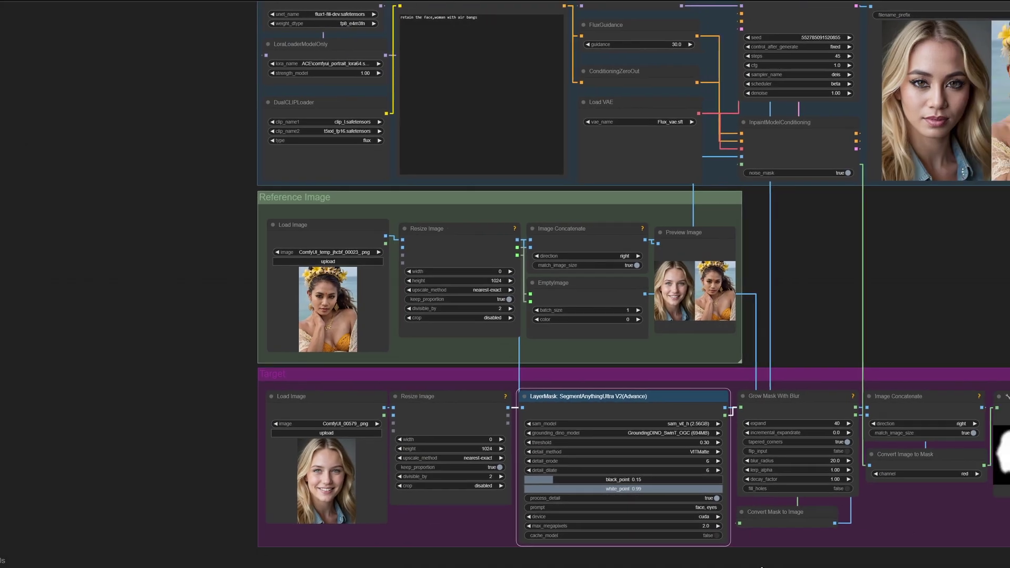
scroll(600, 556, right, 4)
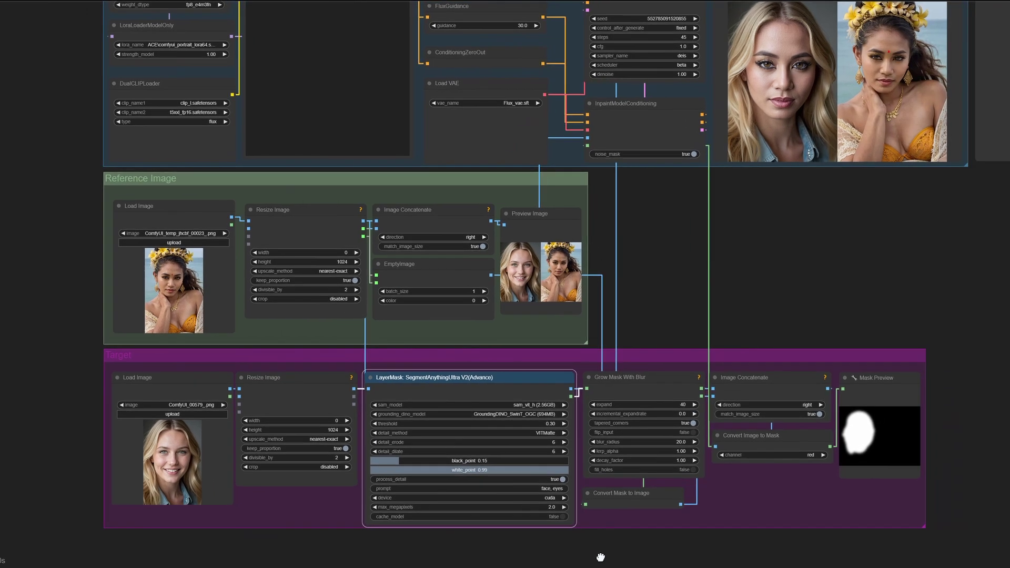
click(540, 404)
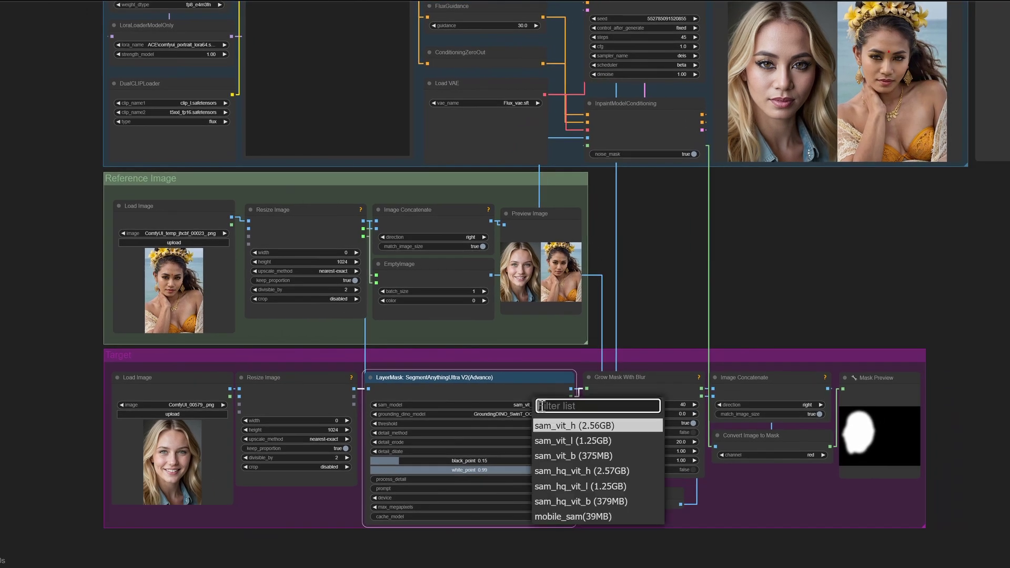
click(598, 427)
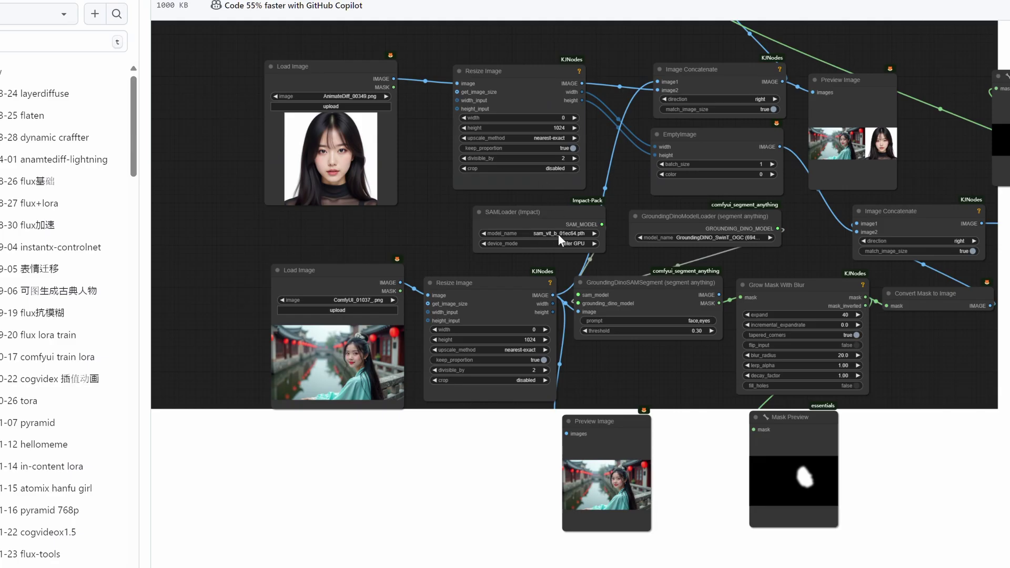
scroll(761, 198, down, 3)
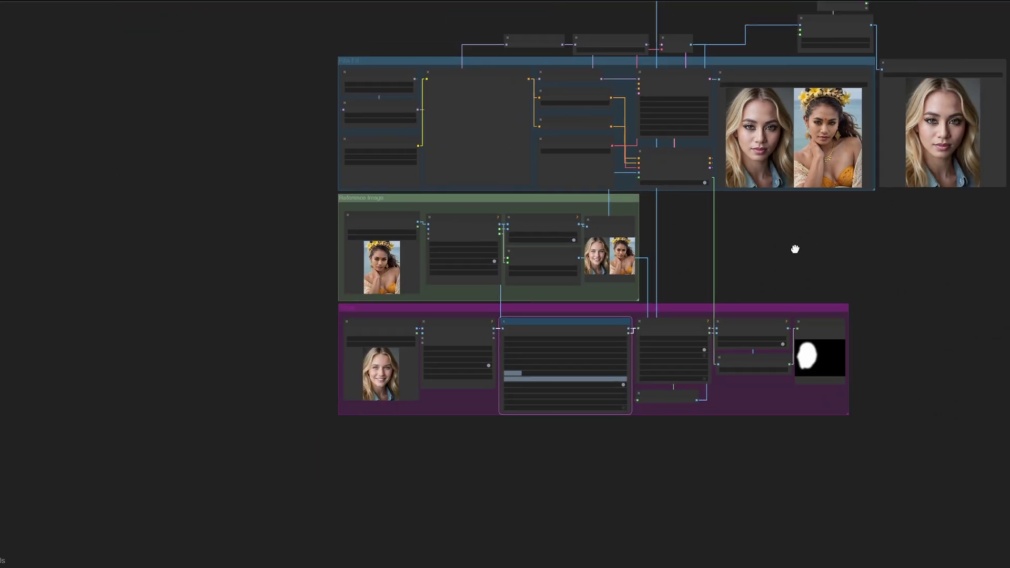
scroll(720, 267, down, 1)
scroll(719, 262, up, 2)
scroll(645, 268, up, 2)
scroll(672, 284, up, 2)
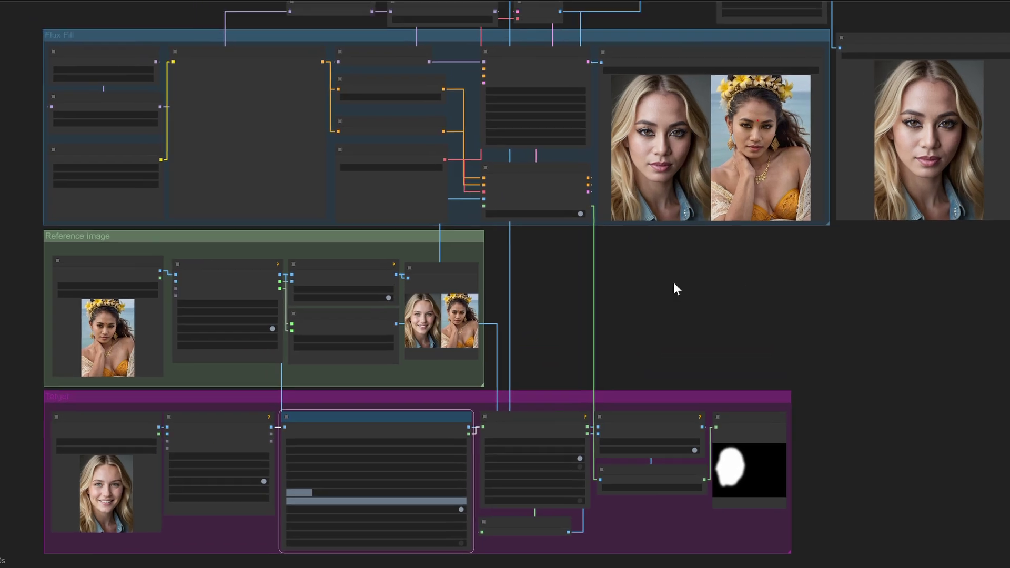
scroll(666, 282, up, 1)
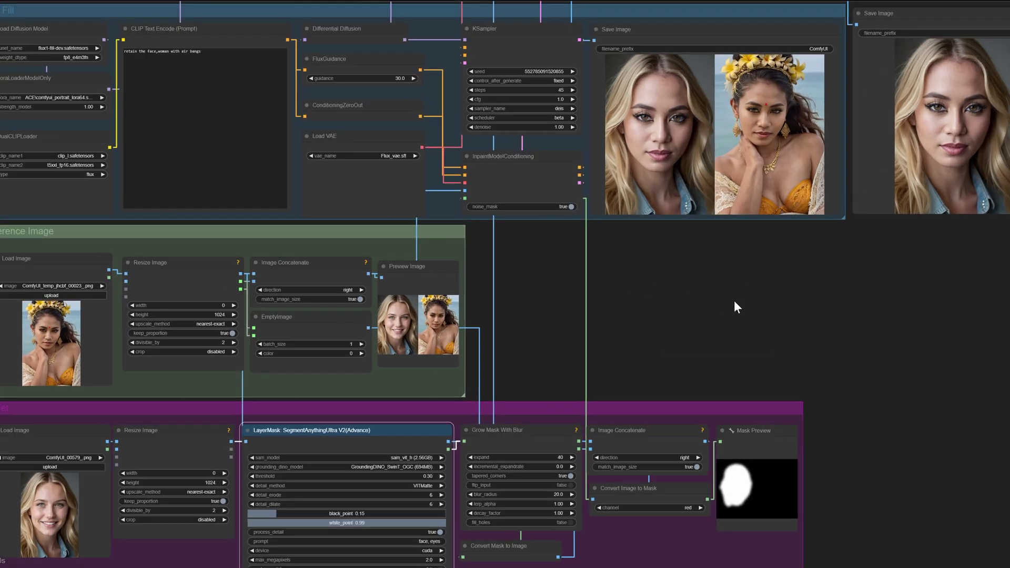
drag(767, 297, 762, 303)
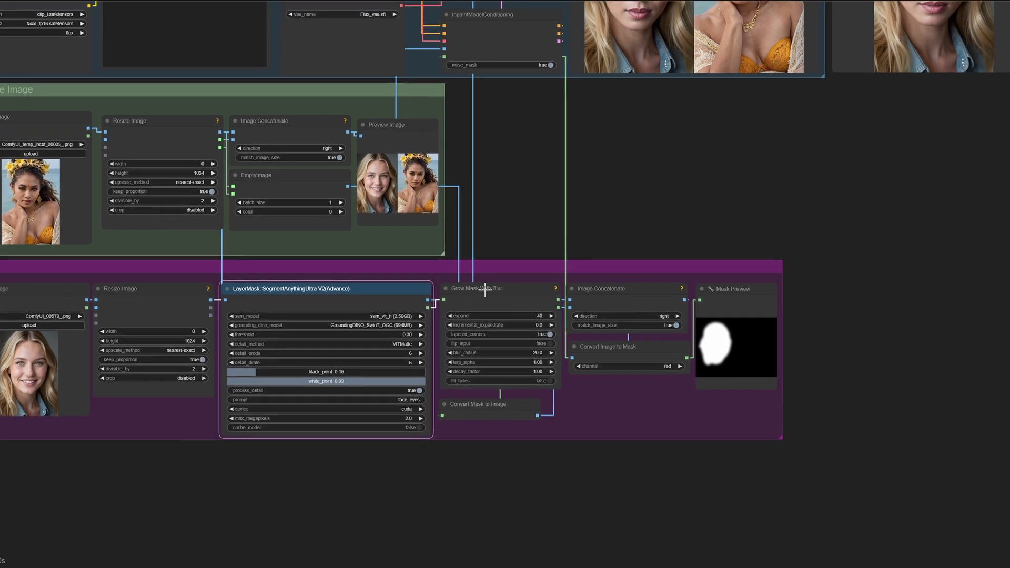
scroll(485, 290, up, 10)
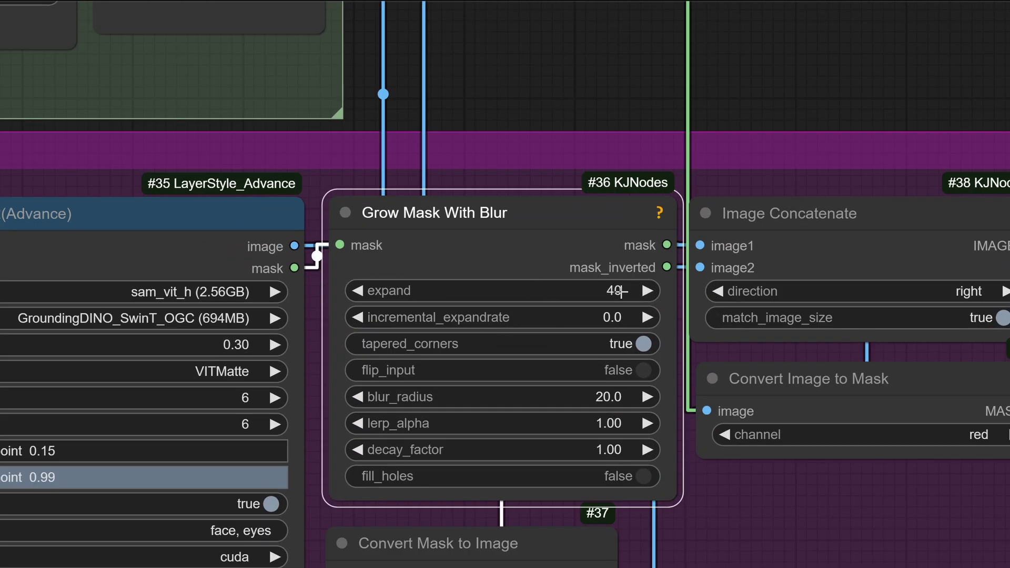
click(602, 397)
click(836, 354)
scroll(879, 261, up, 1)
scroll(868, 253, down, 5)
scroll(849, 124, down, 3)
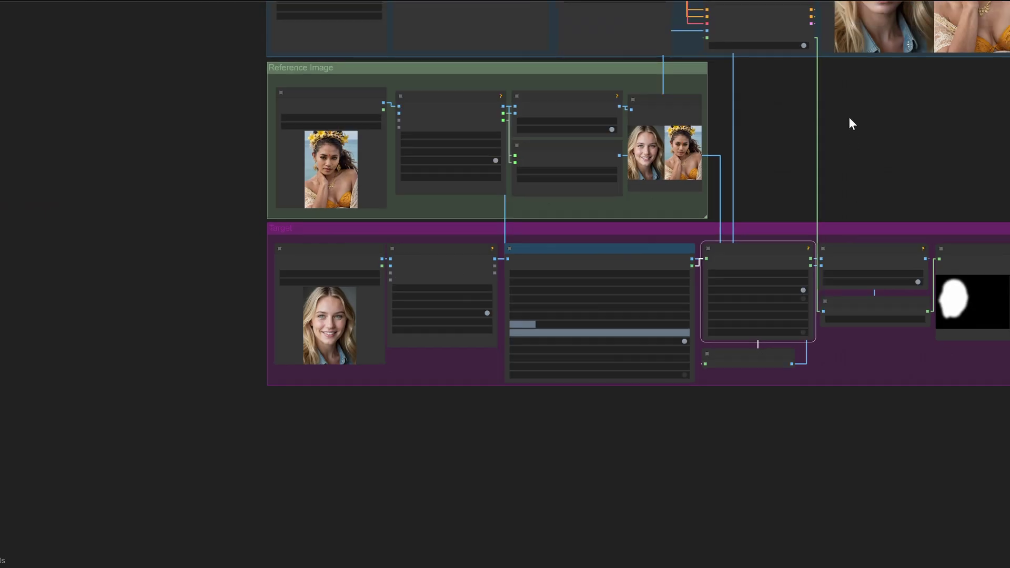
drag(850, 124, 721, 387)
scroll(676, 223, up, 2)
scroll(631, 194, up, 3)
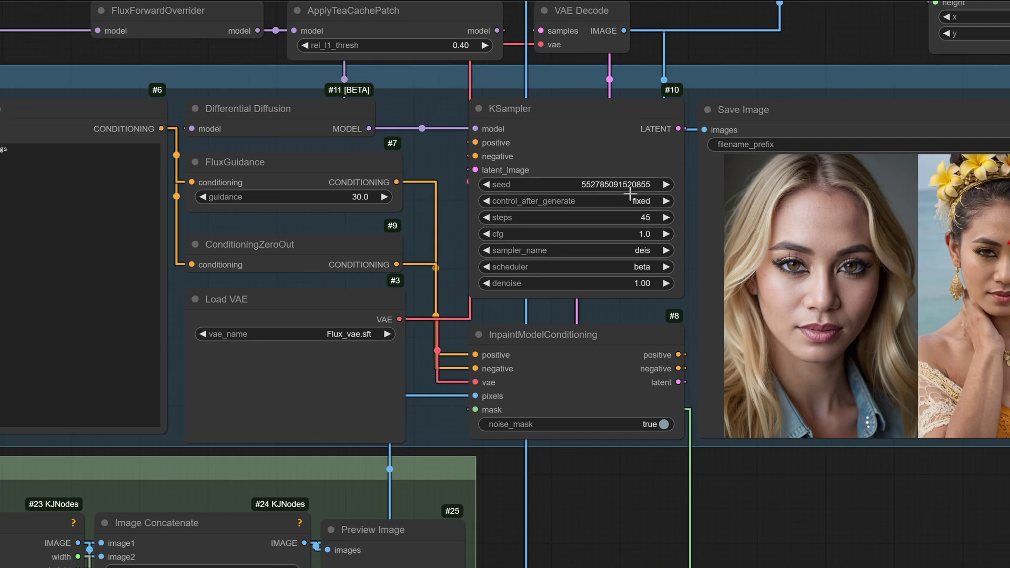
click(647, 219)
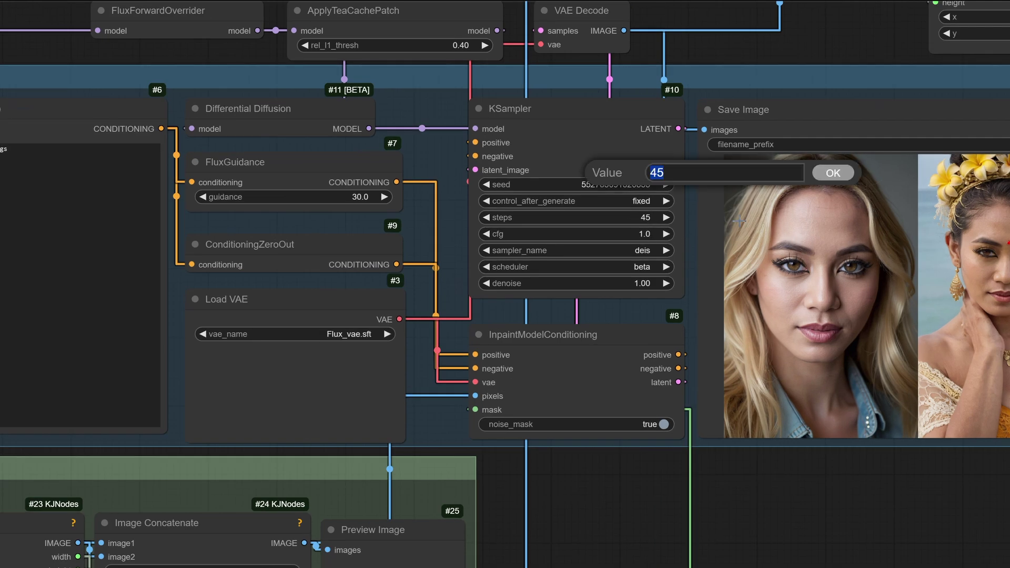
click(838, 175)
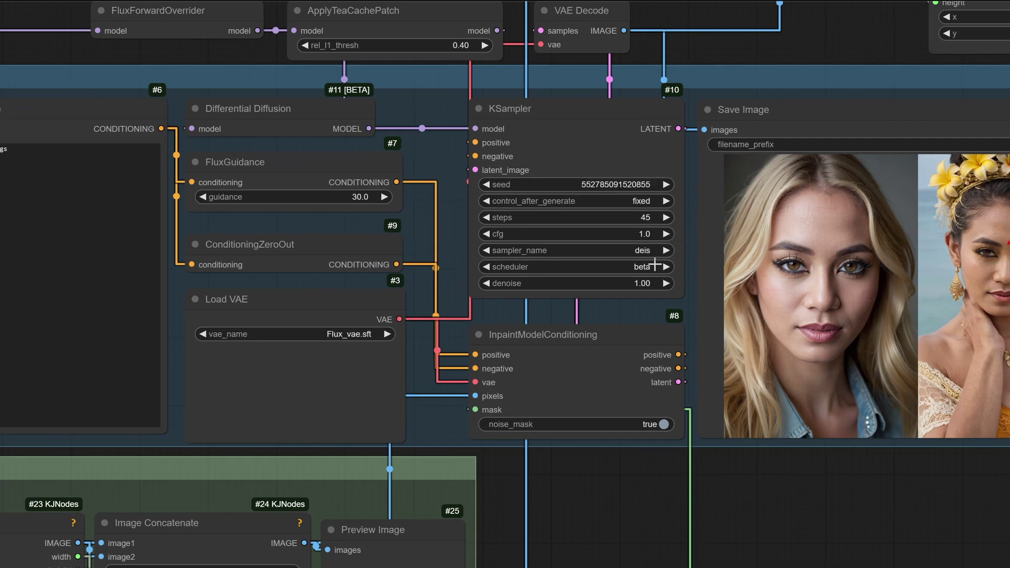
scroll(687, 351, down, 1)
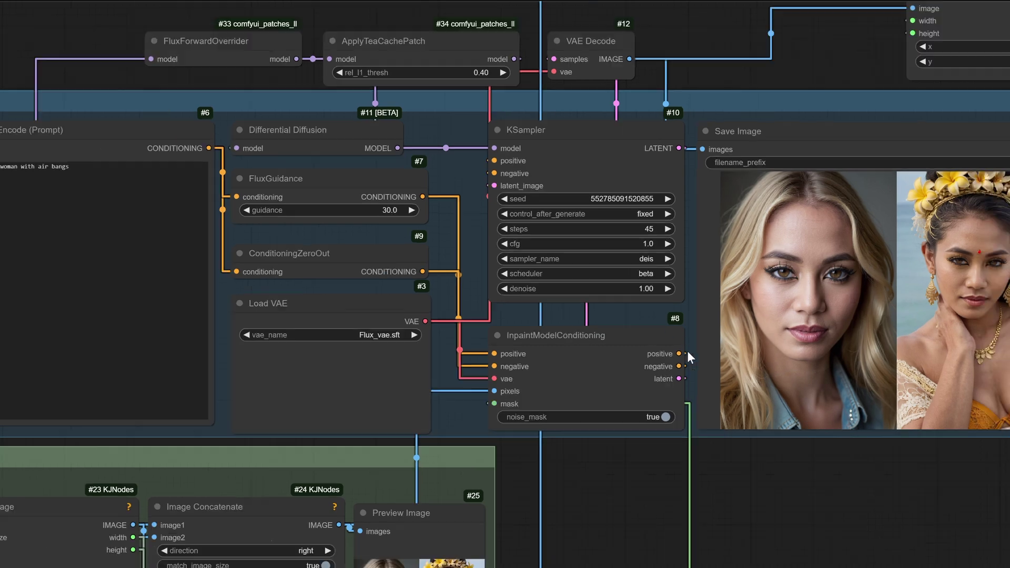
scroll(687, 351, down, 5)
drag(924, 447, 473, 457)
scroll(545, 135, up, 5)
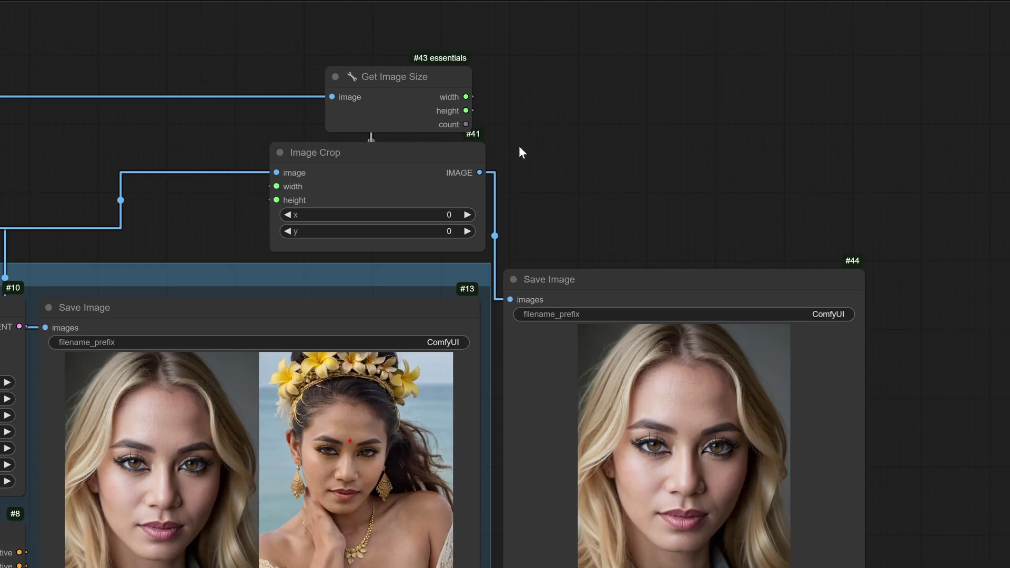
drag(627, 157, 614, 65)
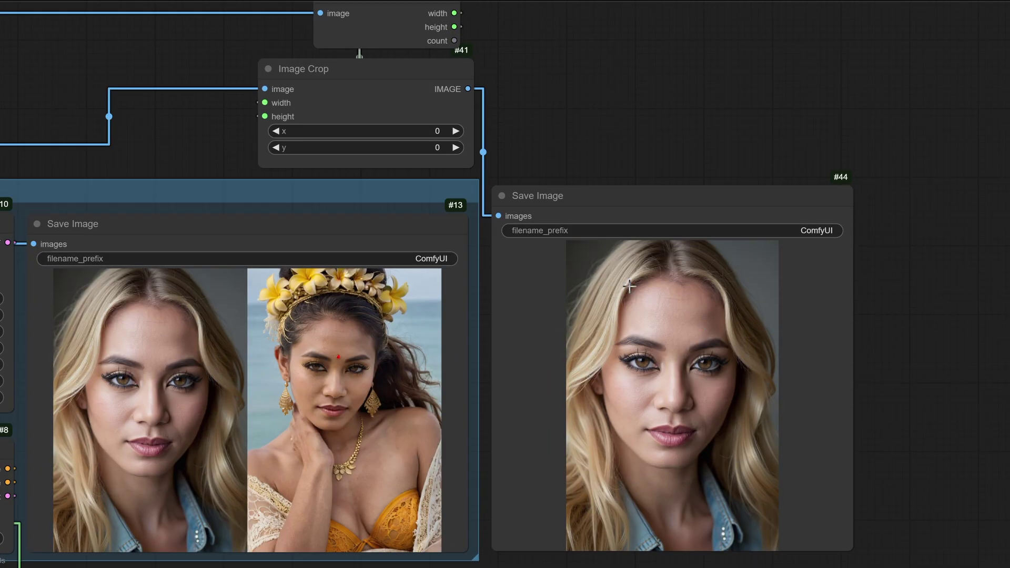
click(581, 198)
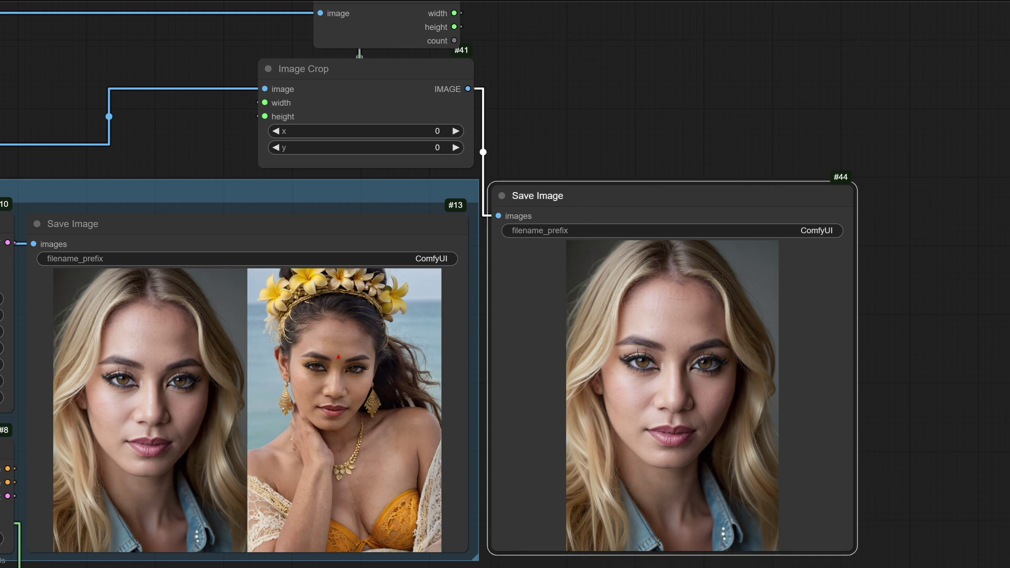